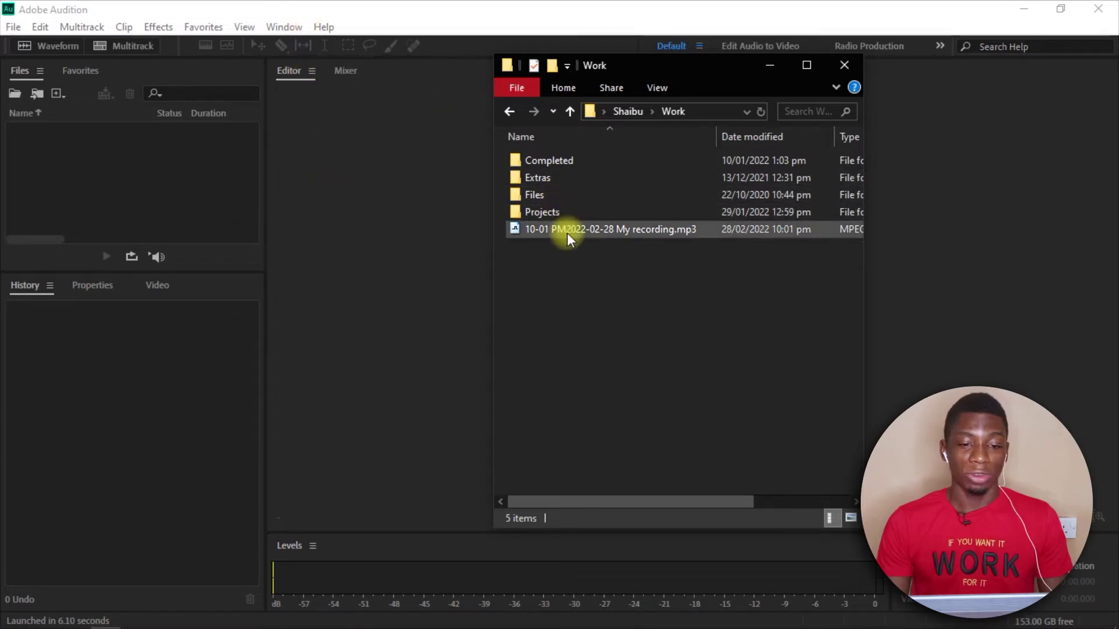
Step: Load the My recording MP3 into the Editor and select its noise-only lead-in from 0:00 to 0:02
drag(568, 233, 414, 230)
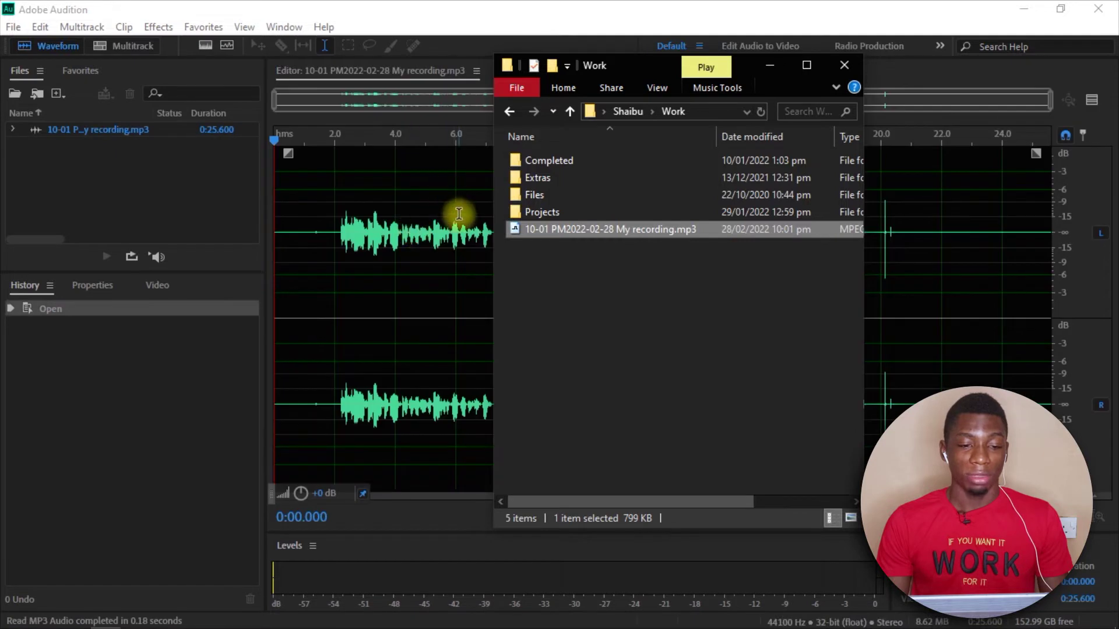
click(770, 65)
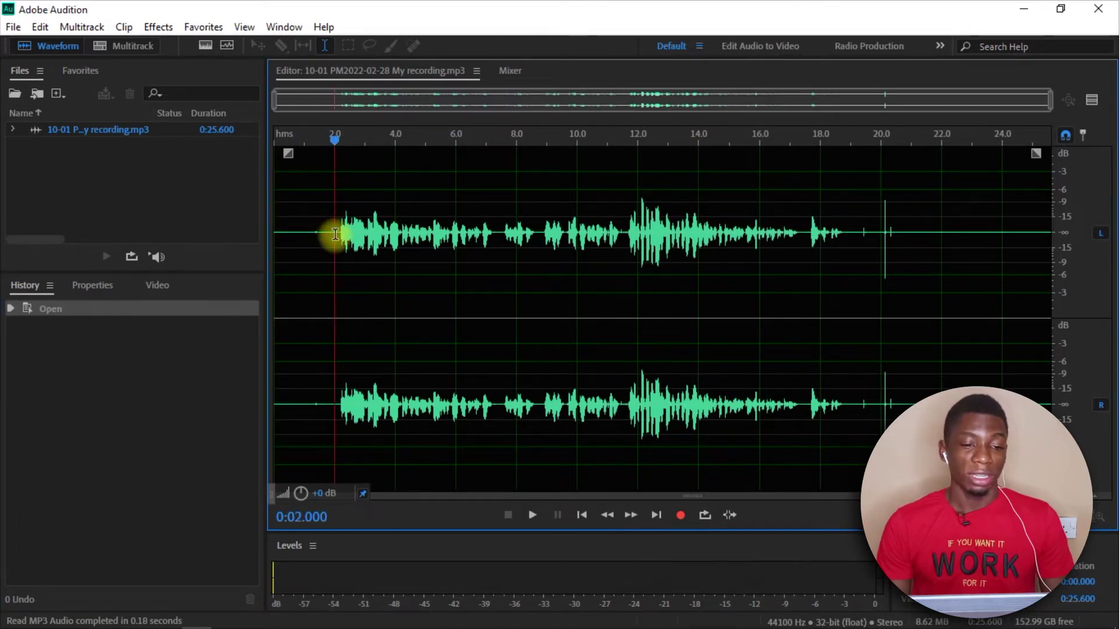
drag(335, 234, 250, 234)
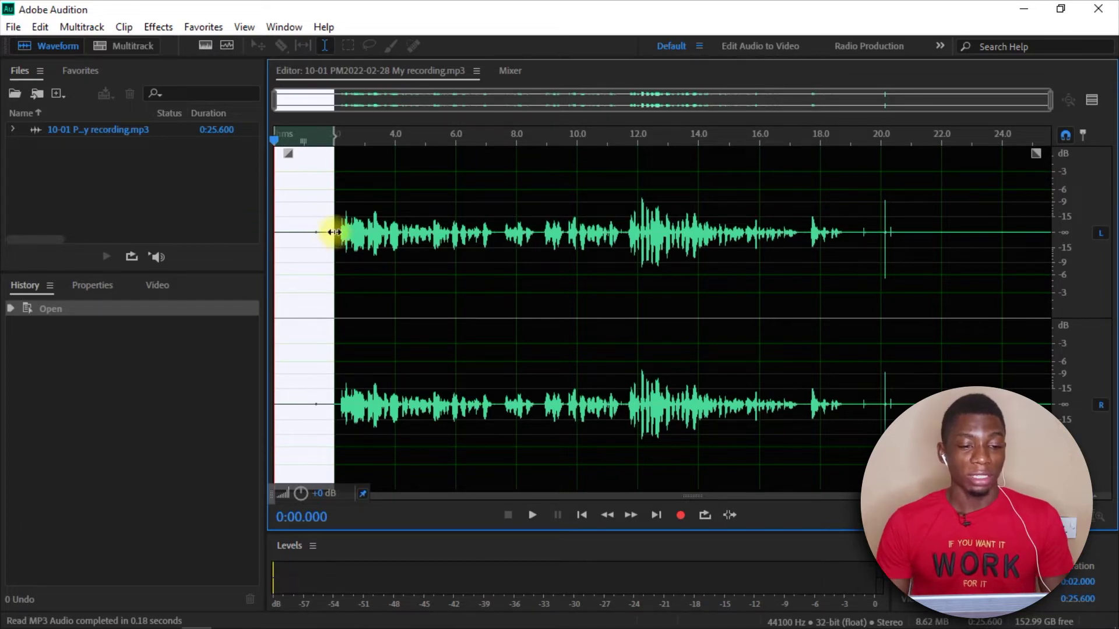
Step: Play the two-second noise selection with Loop Playback turned on, then stop
key(space)
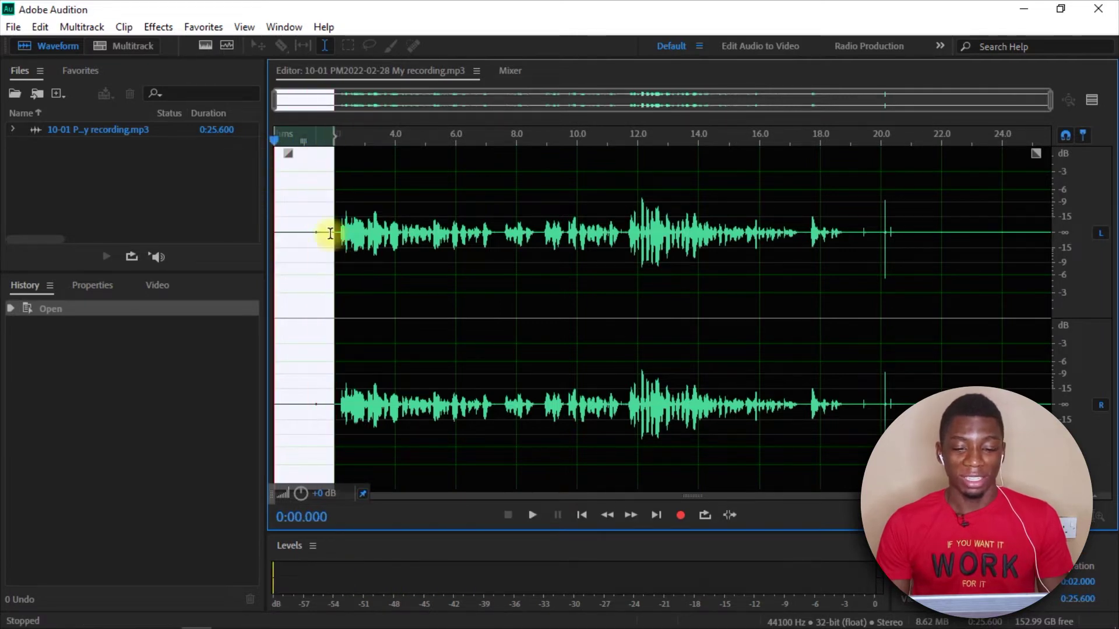
key(space)
click(705, 515)
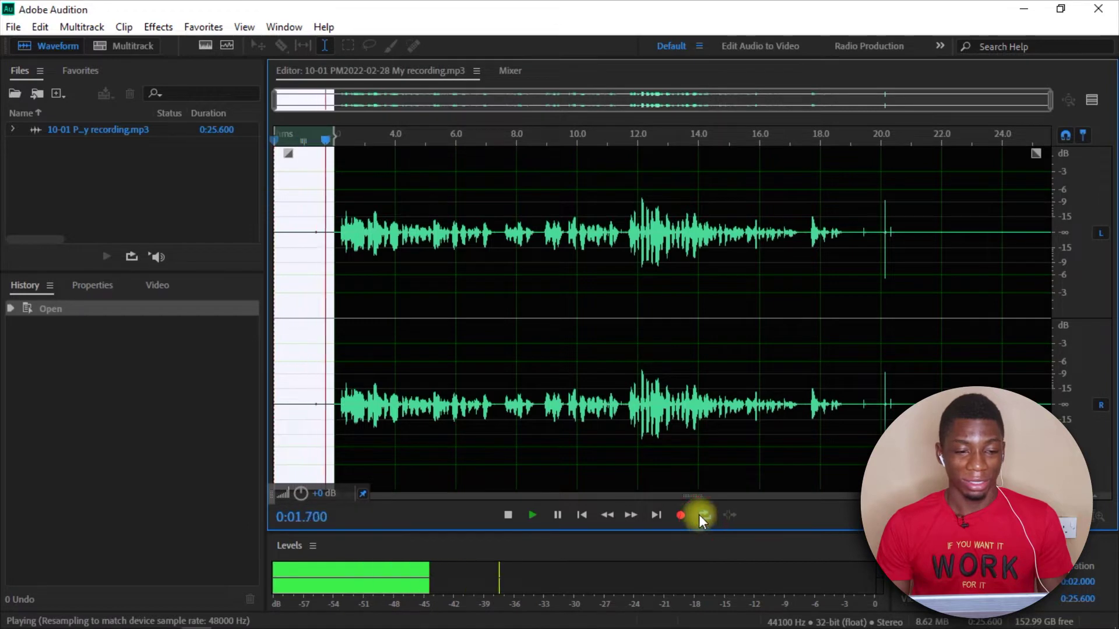
key(space)
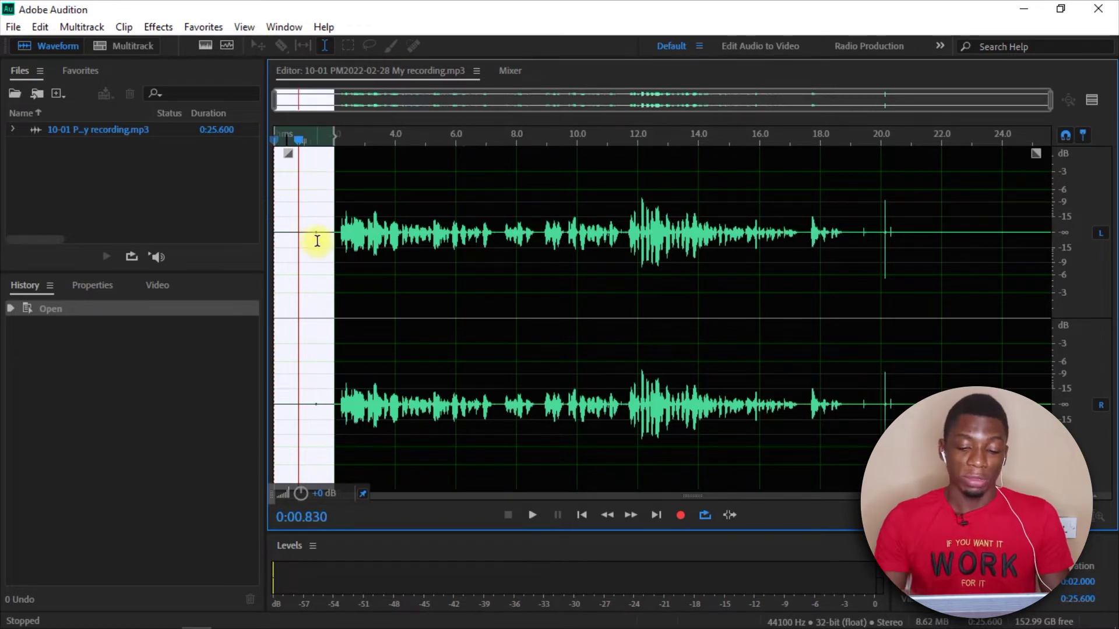
Step: Open Noise Reduction (process) with Ctrl+Shift+P and capture a noise print from the lead-in
key(ctrl+shift+p)
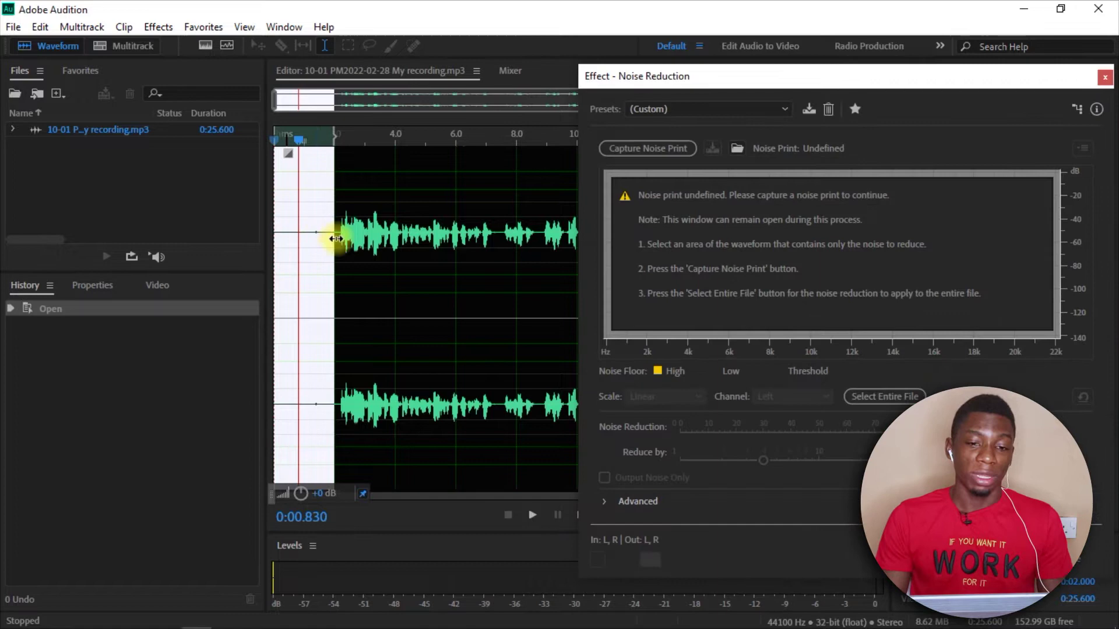
drag(732, 76, 597, 65)
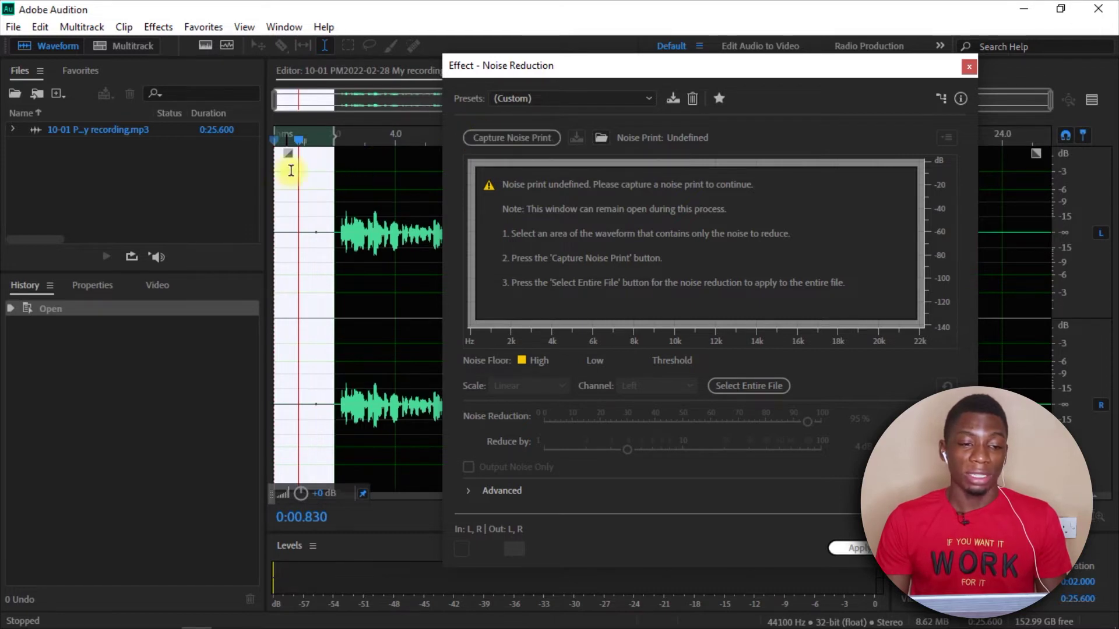
click(492, 141)
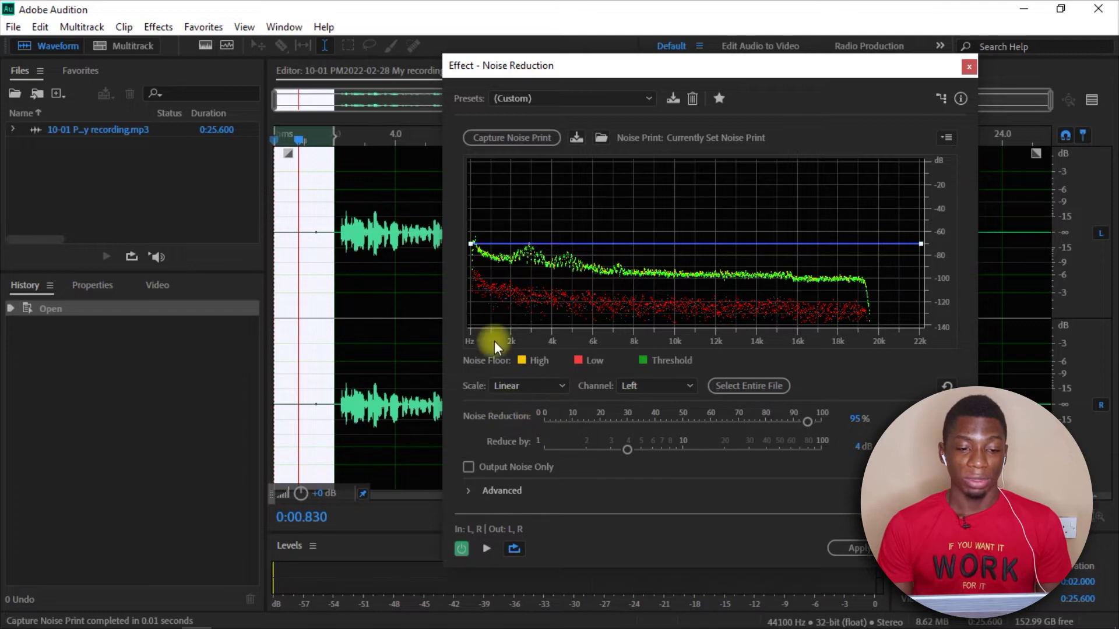
Step: Preview the noise reduction on the selection, then preview again with the effect bypassed
key(space)
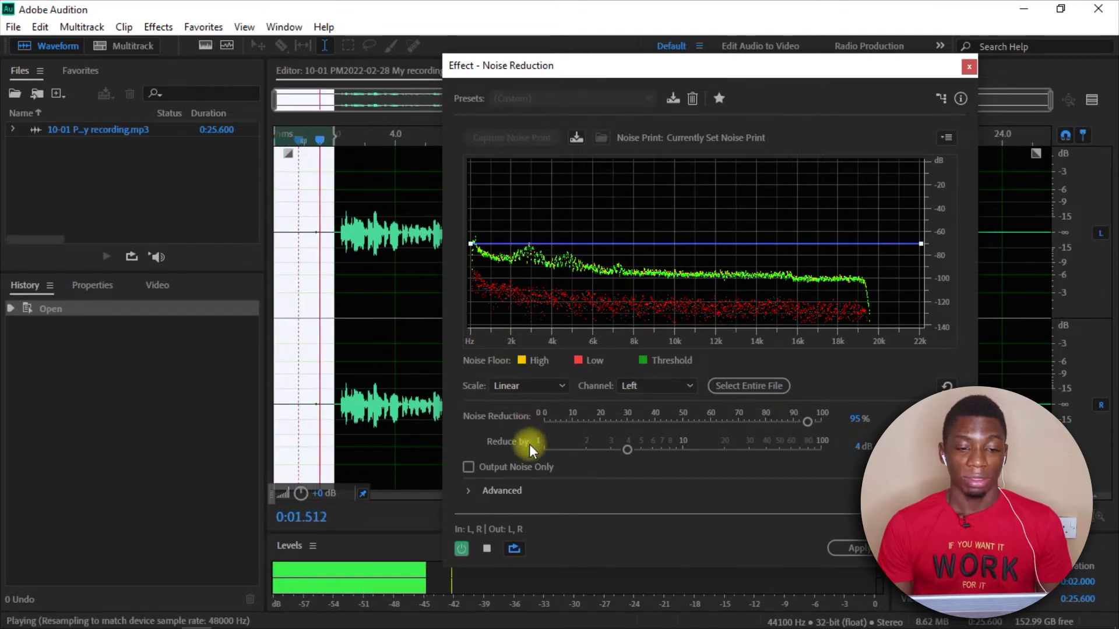
key(space)
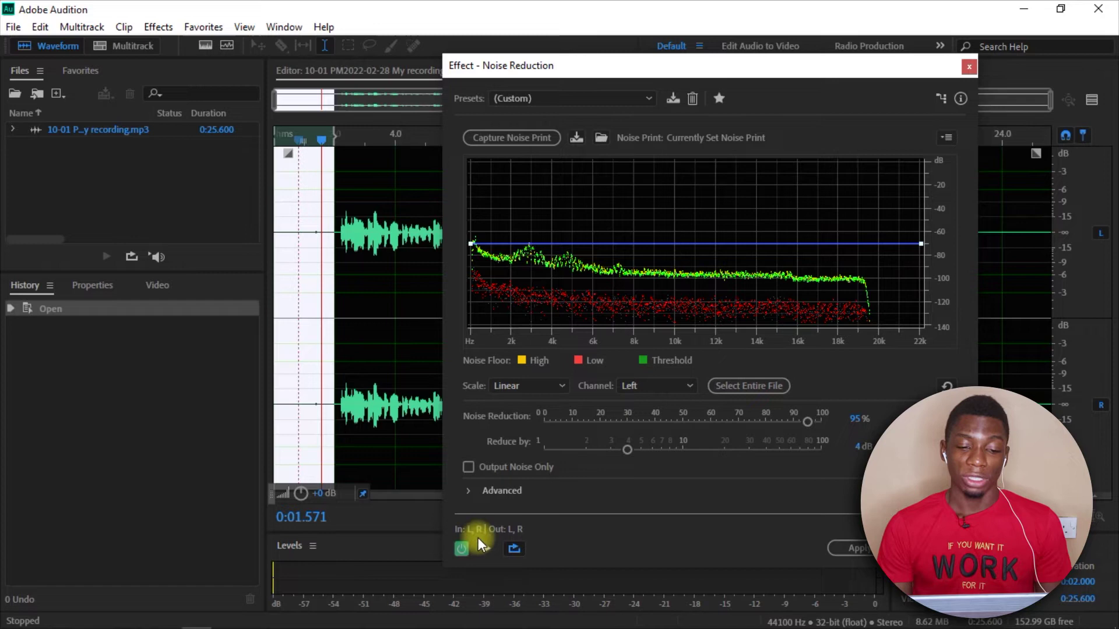
click(460, 549)
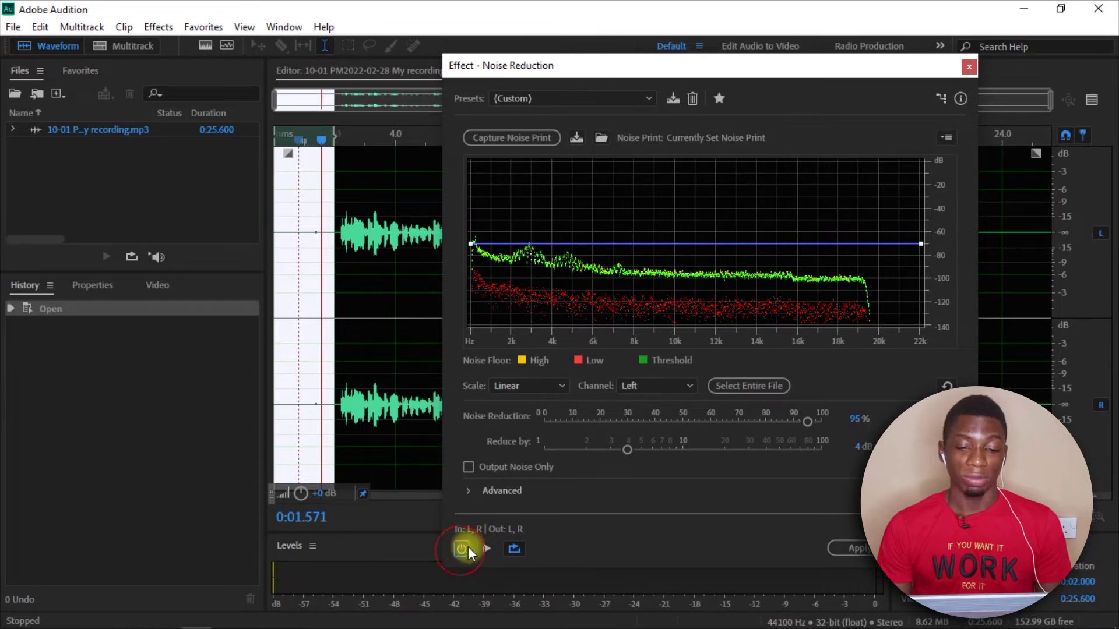
key(space)
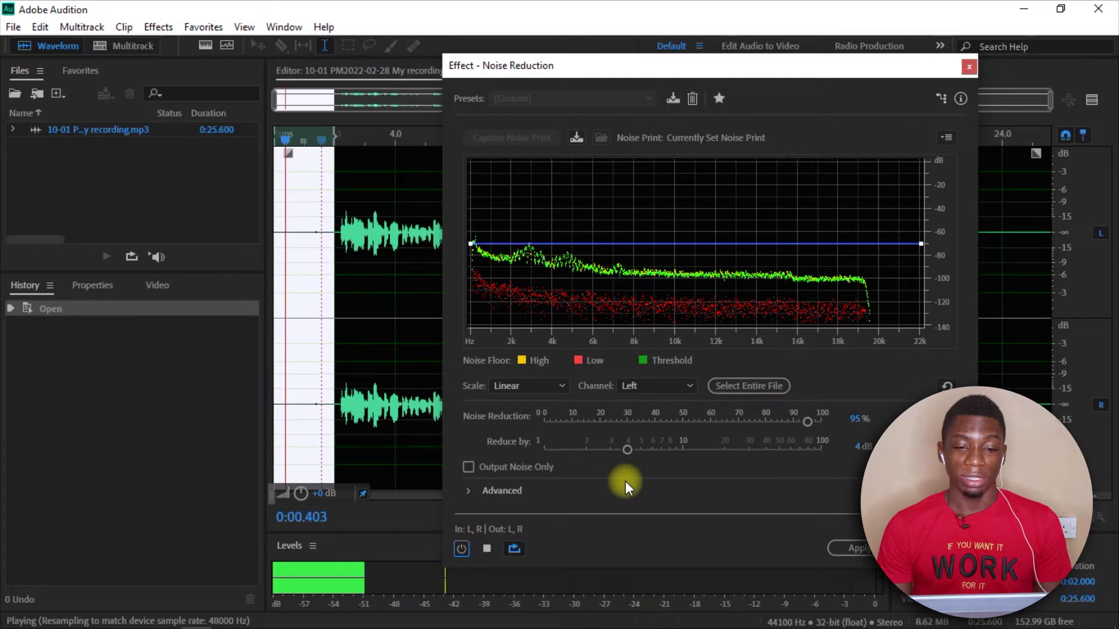
Step: Try maximum settings, 100% Noise Reduction and 100 dB Reduce by, and preview them
key(space)
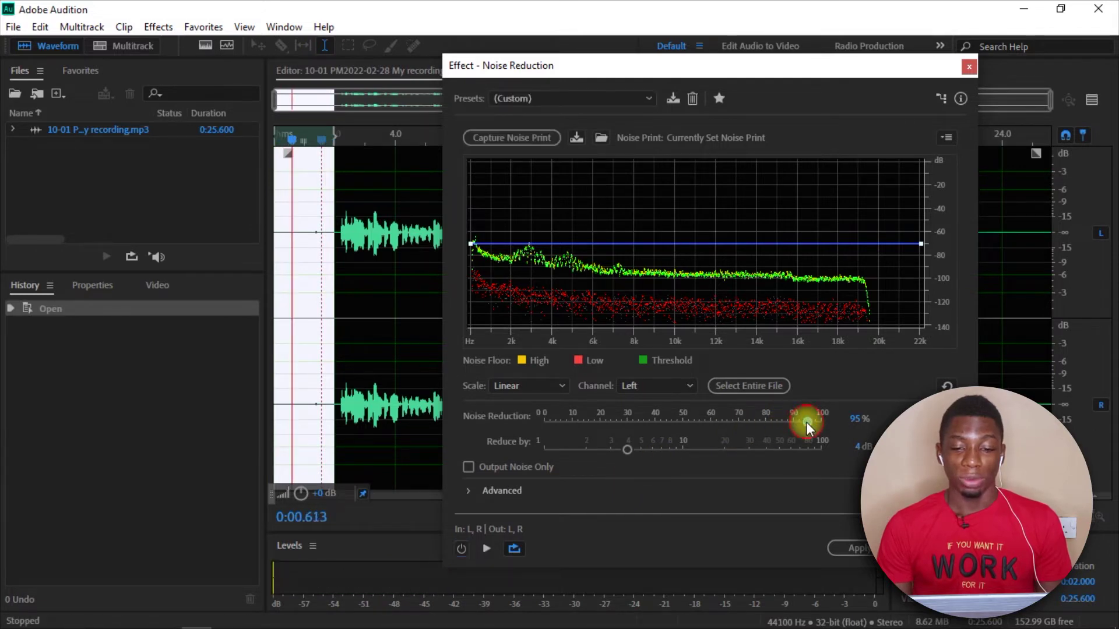
drag(806, 422, 838, 424)
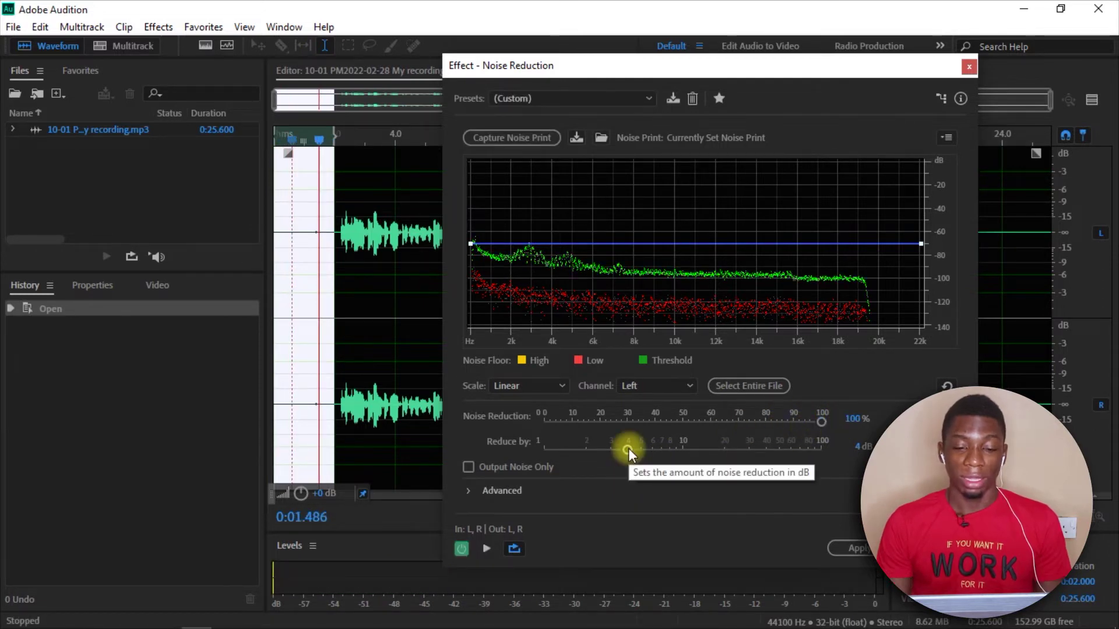
drag(629, 450, 721, 450)
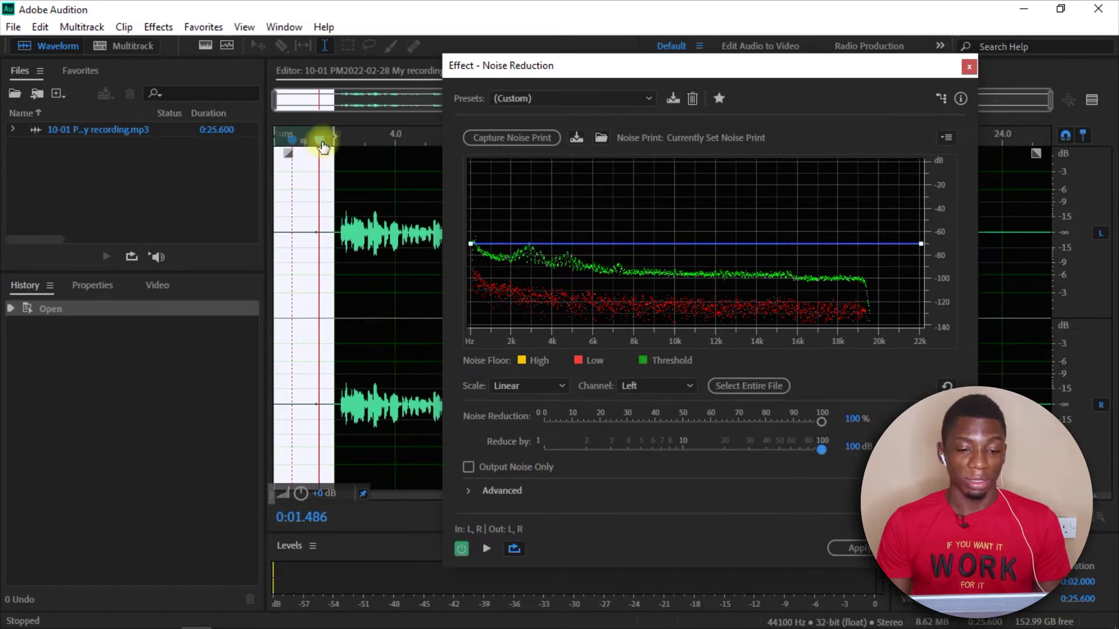
key(space)
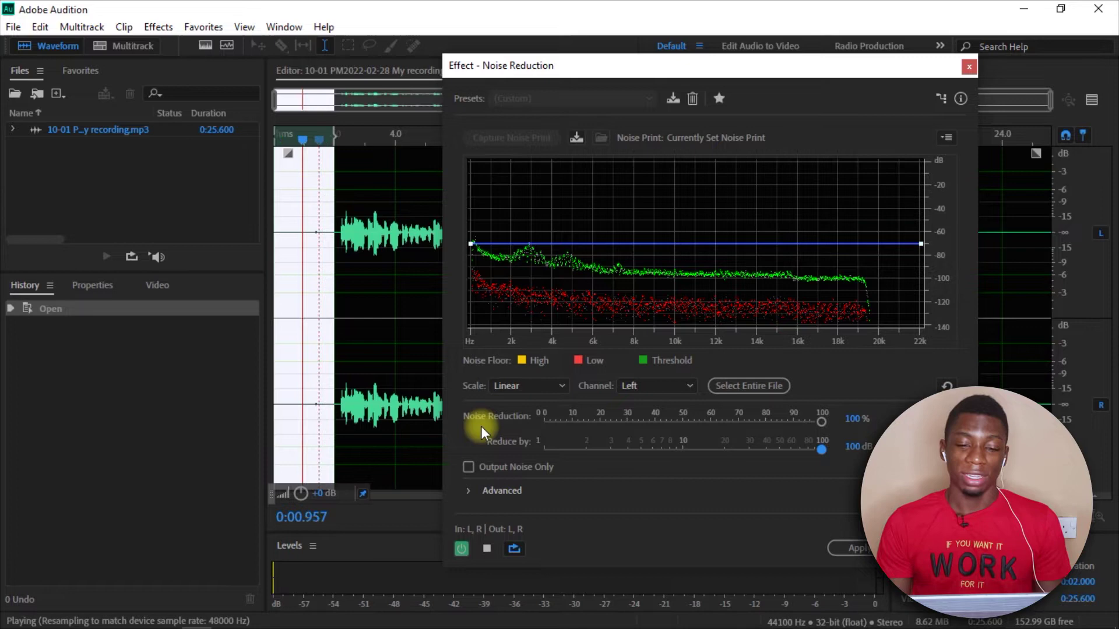
key(space)
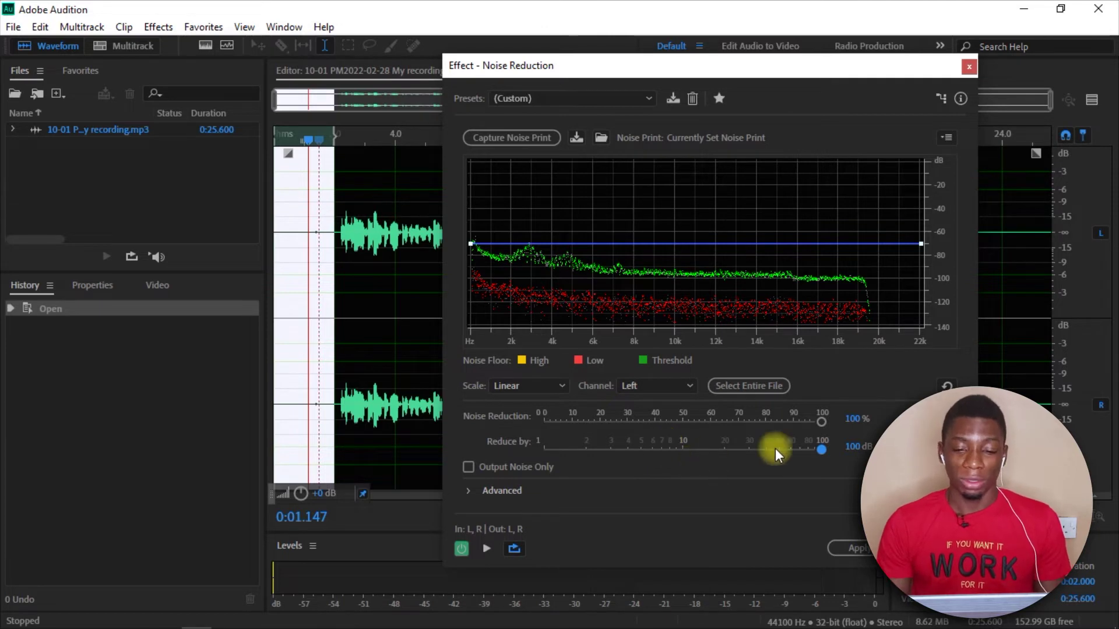
Step: Set Reduce by to 5 dB and Noise Reduction to 90%, then preview the result
drag(816, 450, 697, 457)
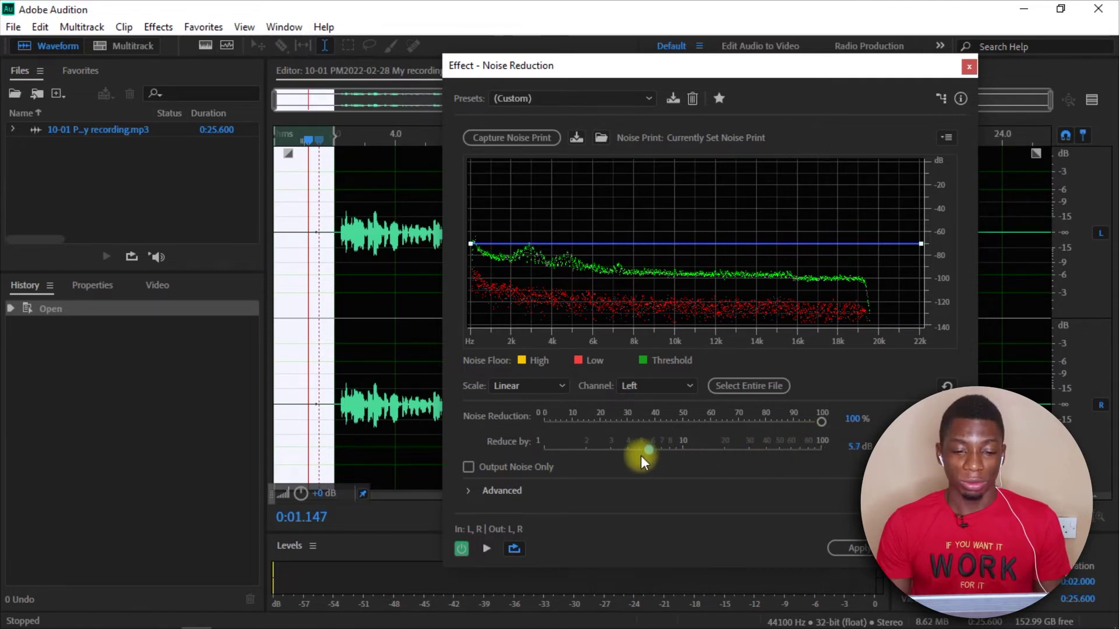
drag(628, 455, 638, 454)
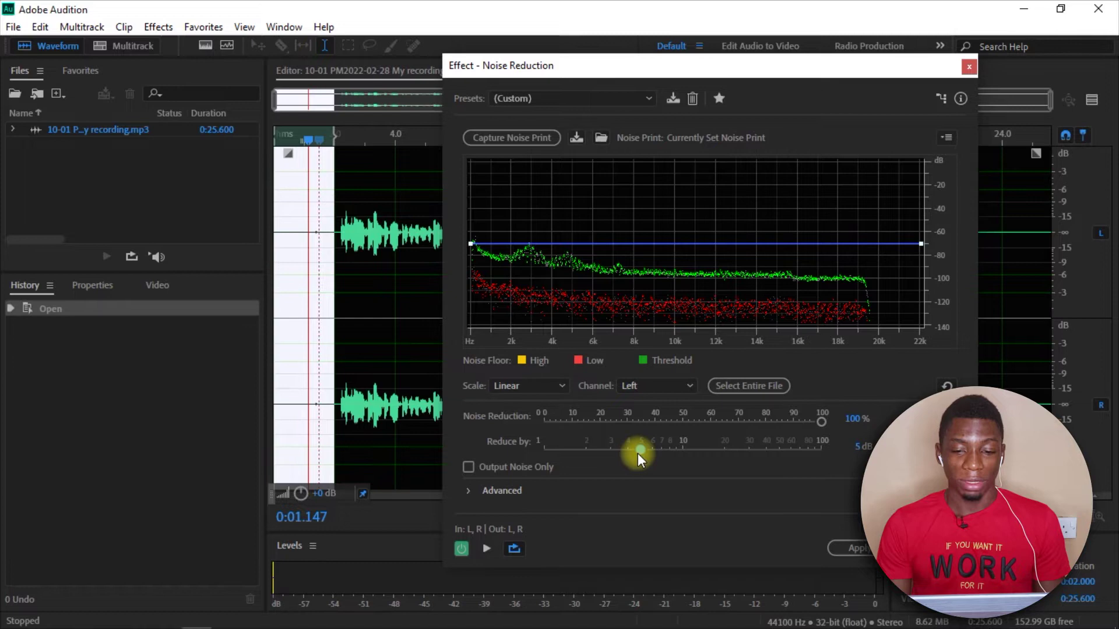
drag(819, 426, 791, 426)
key(space)
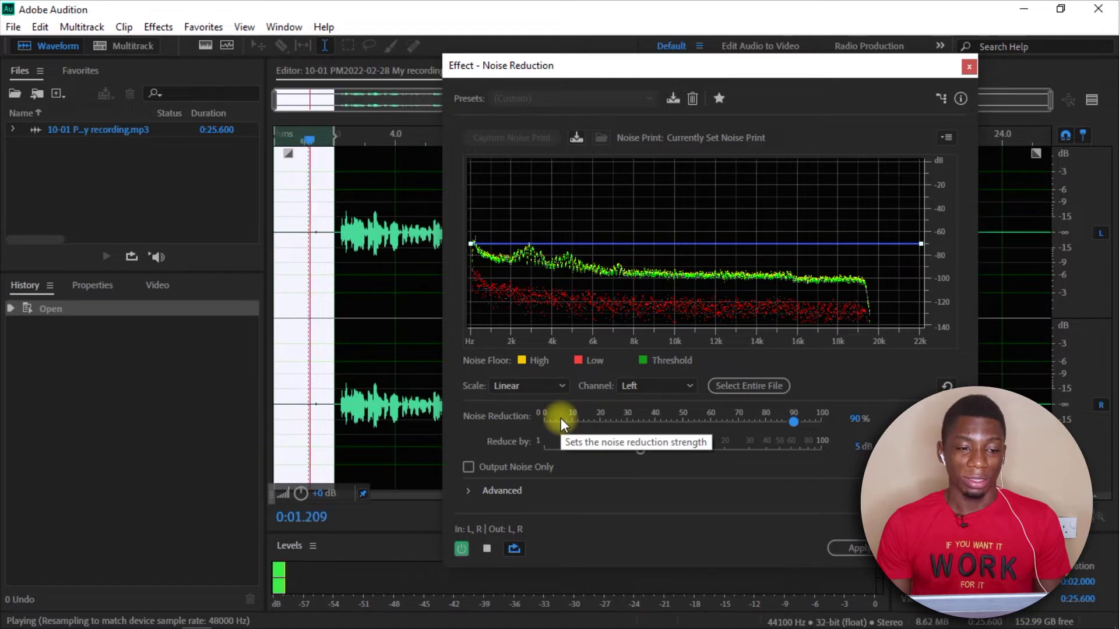
key(space)
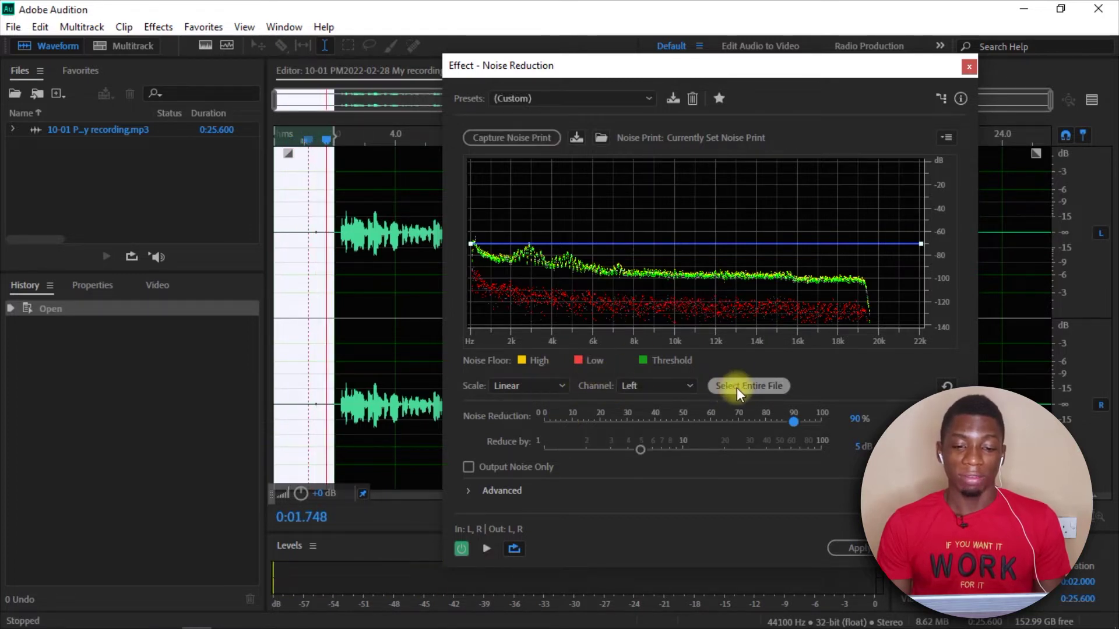
Step: Apply the noise reduction to the entire file and play back the cleaned recording
click(755, 388)
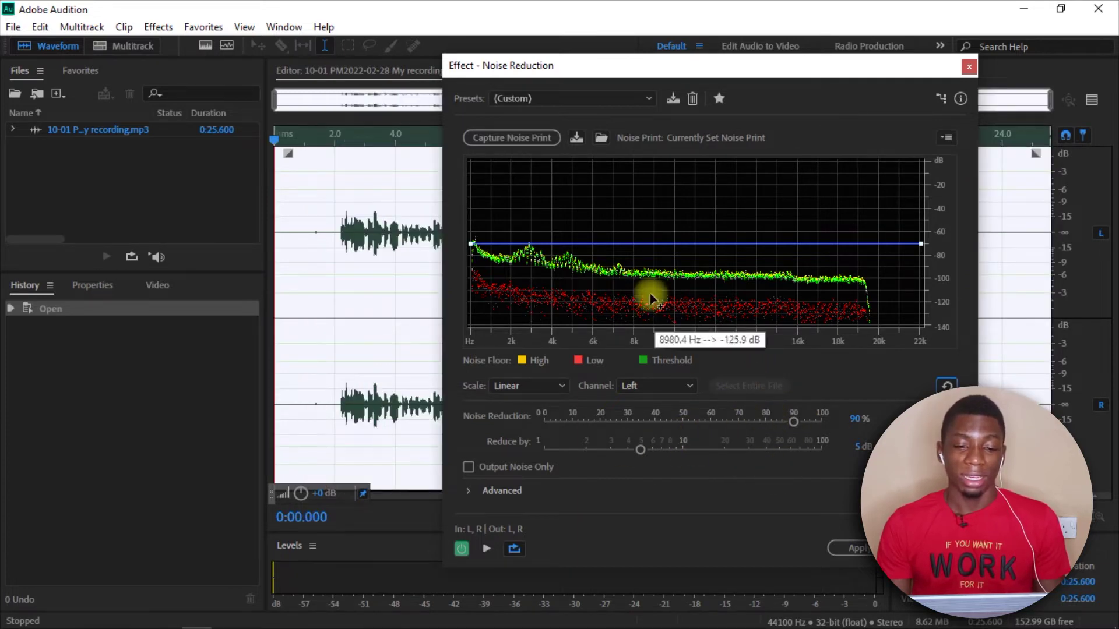
click(851, 549)
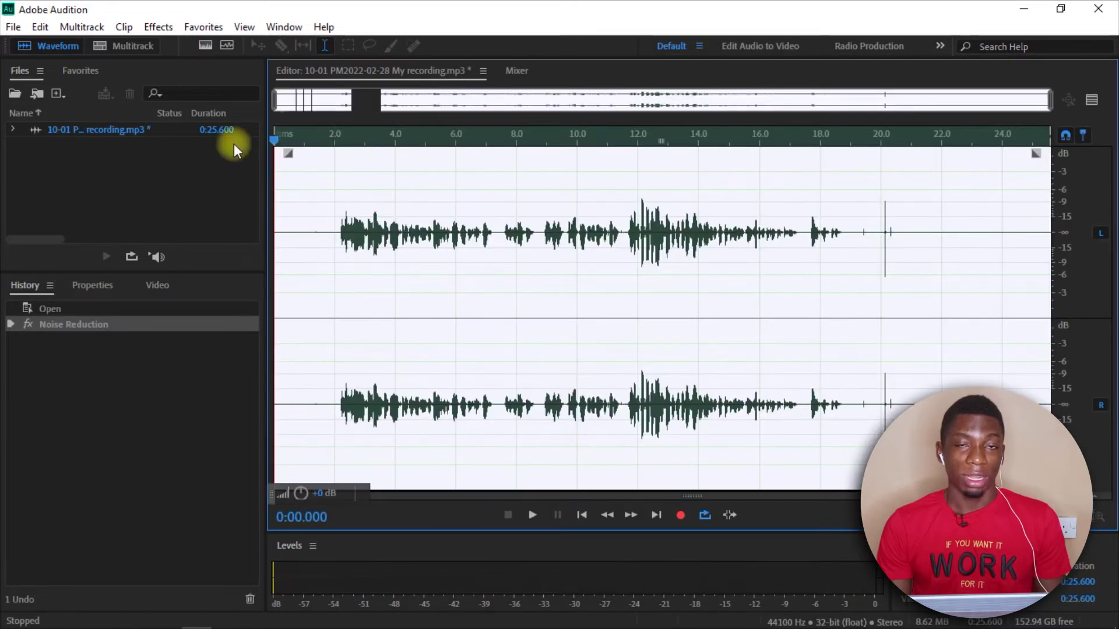
key(space)
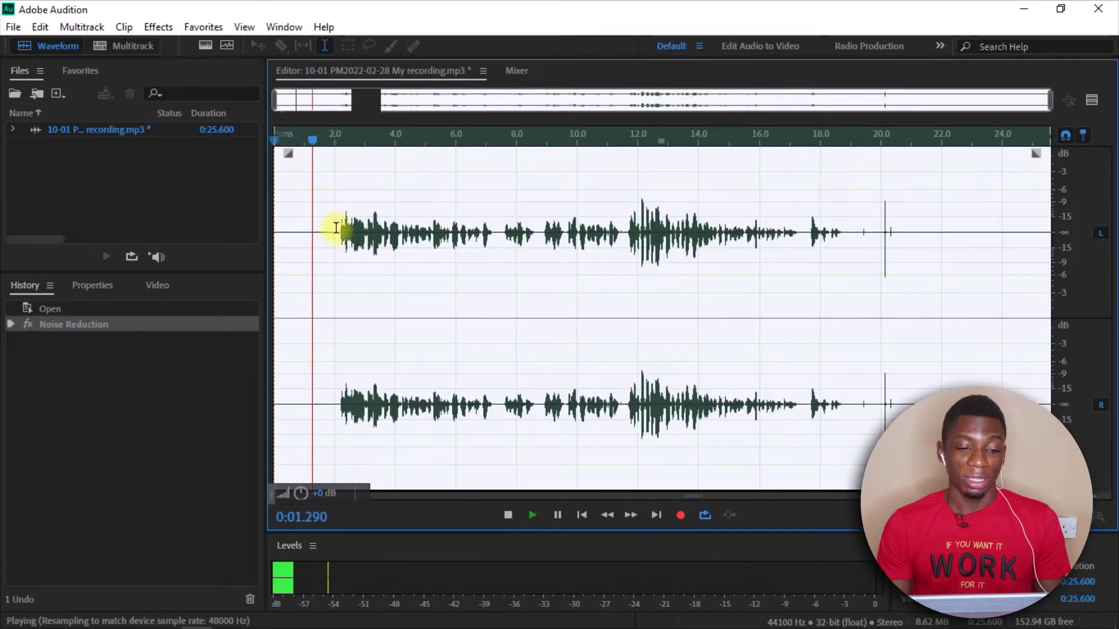
key(space)
Step: Play the original from History for comparison, then return to the Noise Reduction state
click(130, 309)
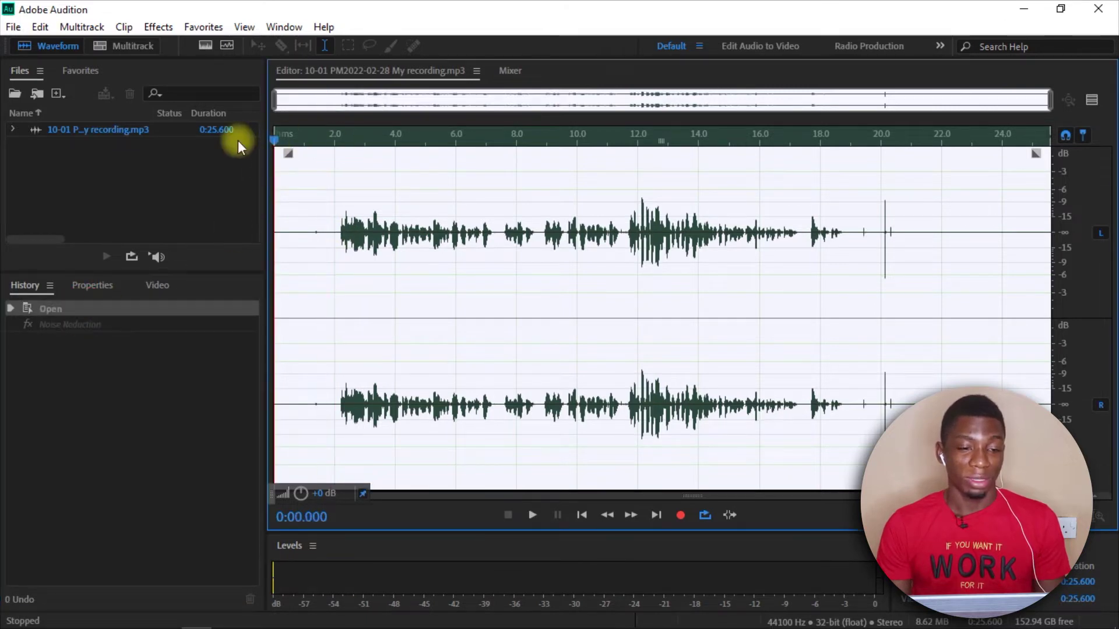
key(space)
key(space)
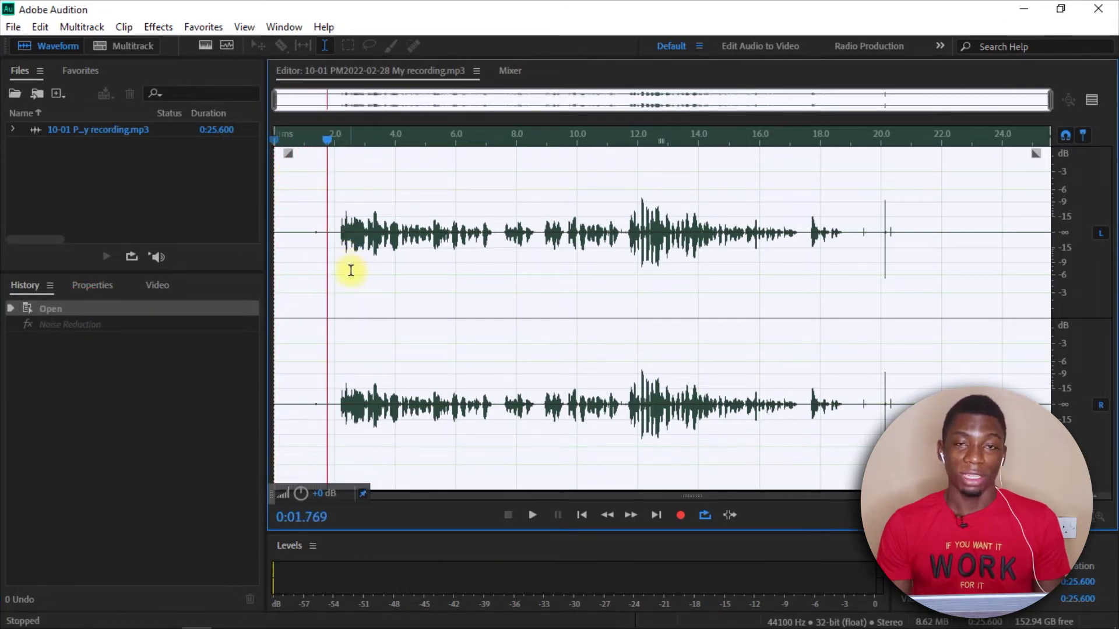
click(97, 325)
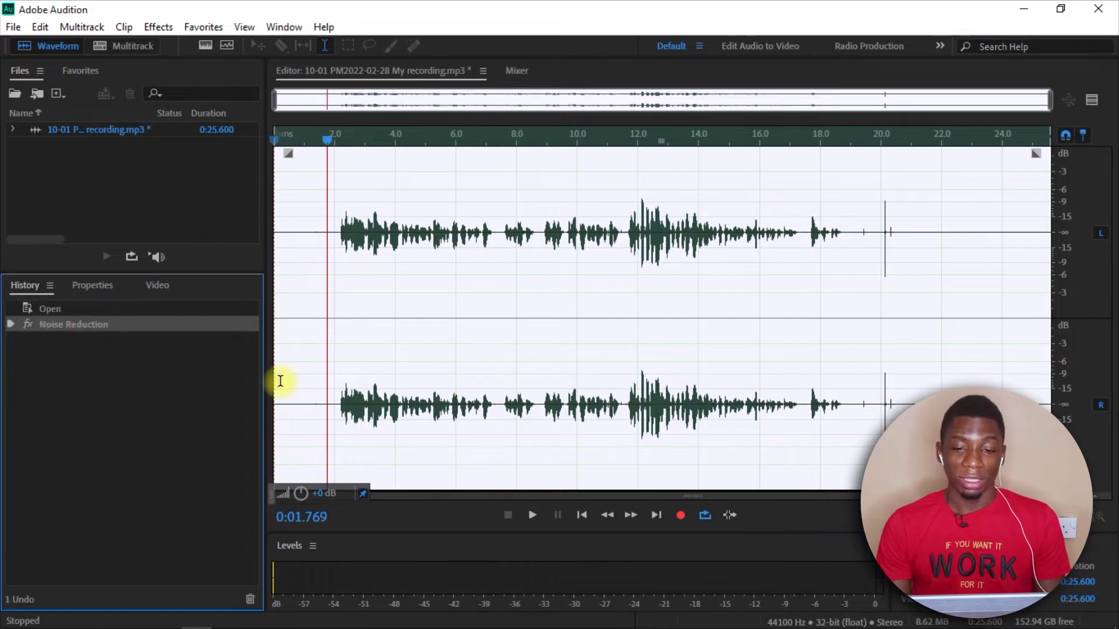
Step: Open the Hard Limiter (-13.3 dB, 7 ms look-ahead, 100 ms release) and select the whole recording
click(156, 27)
mouse_move(253, 226)
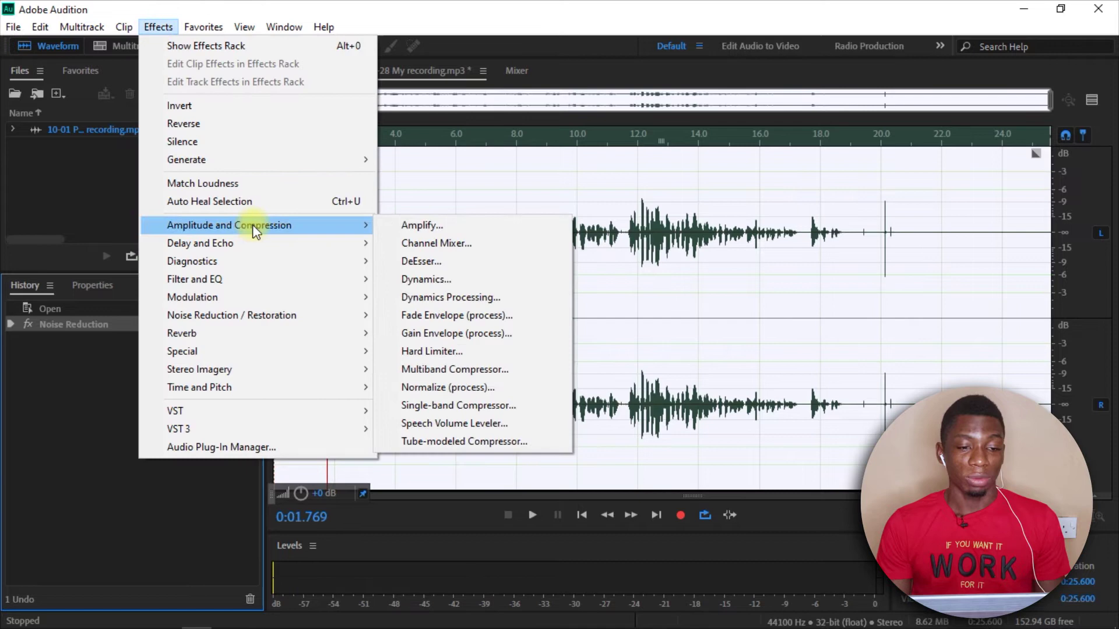
click(446, 351)
drag(339, 247, 817, 270)
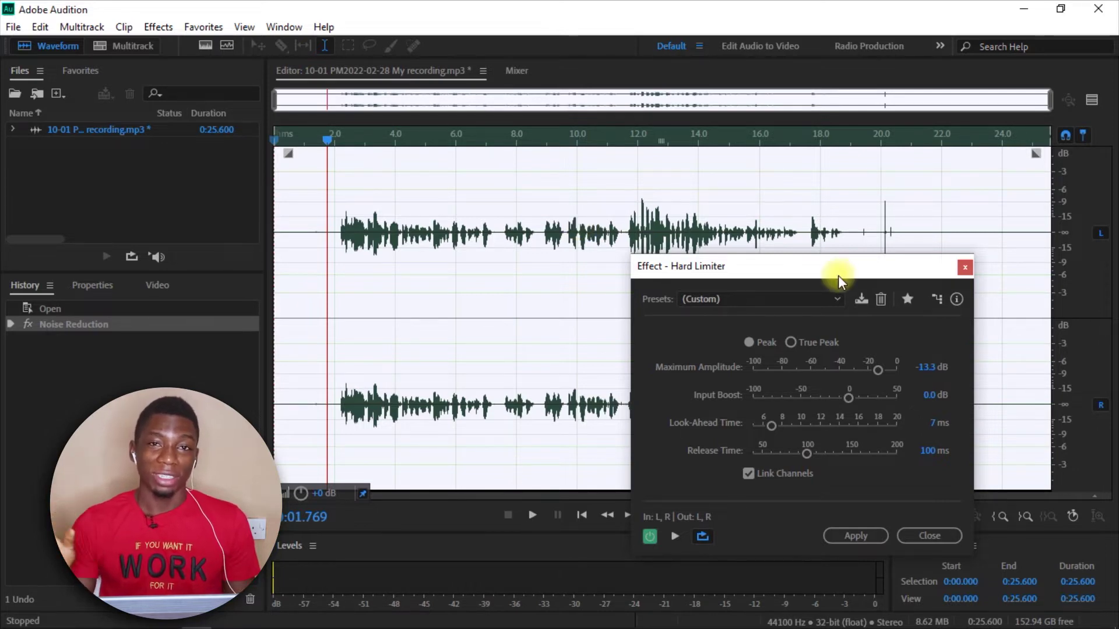
drag(838, 275, 773, 297)
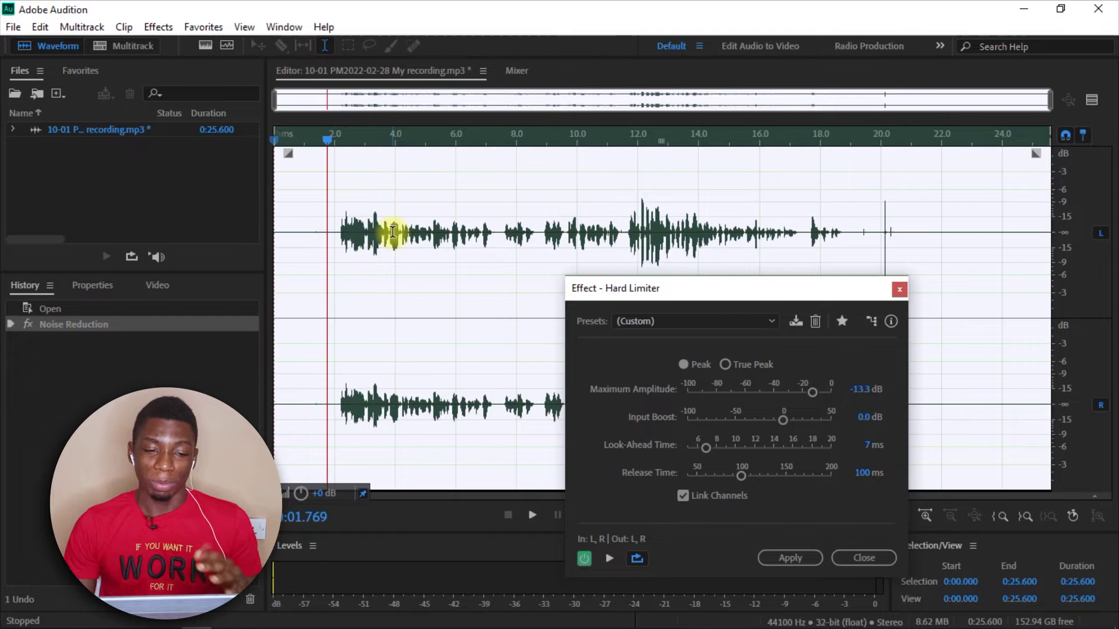
click(478, 234)
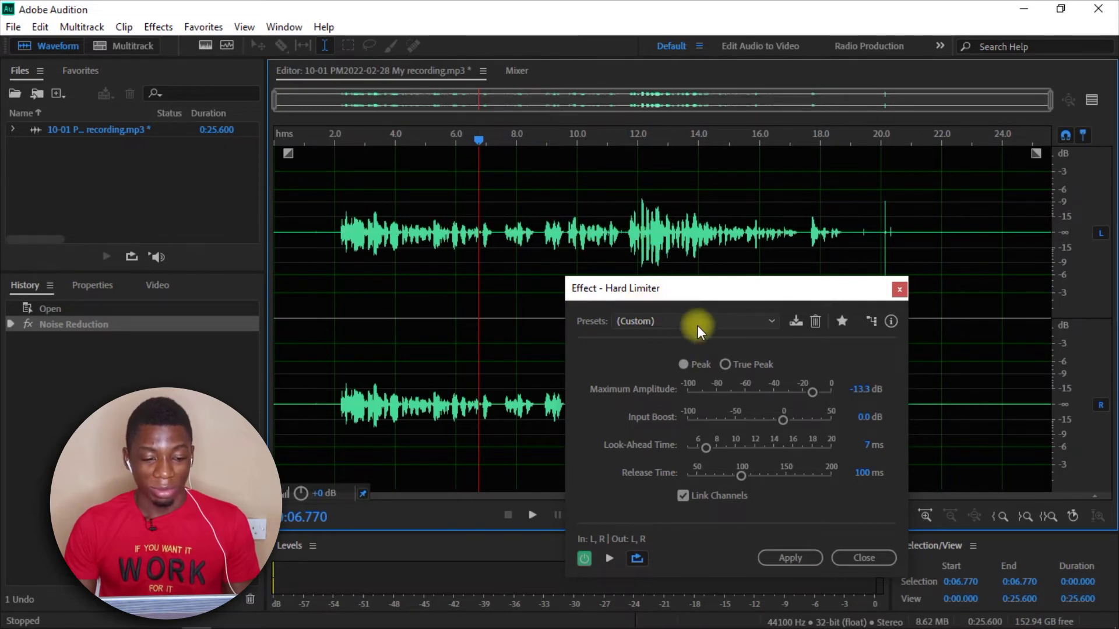
key(ctrl+a)
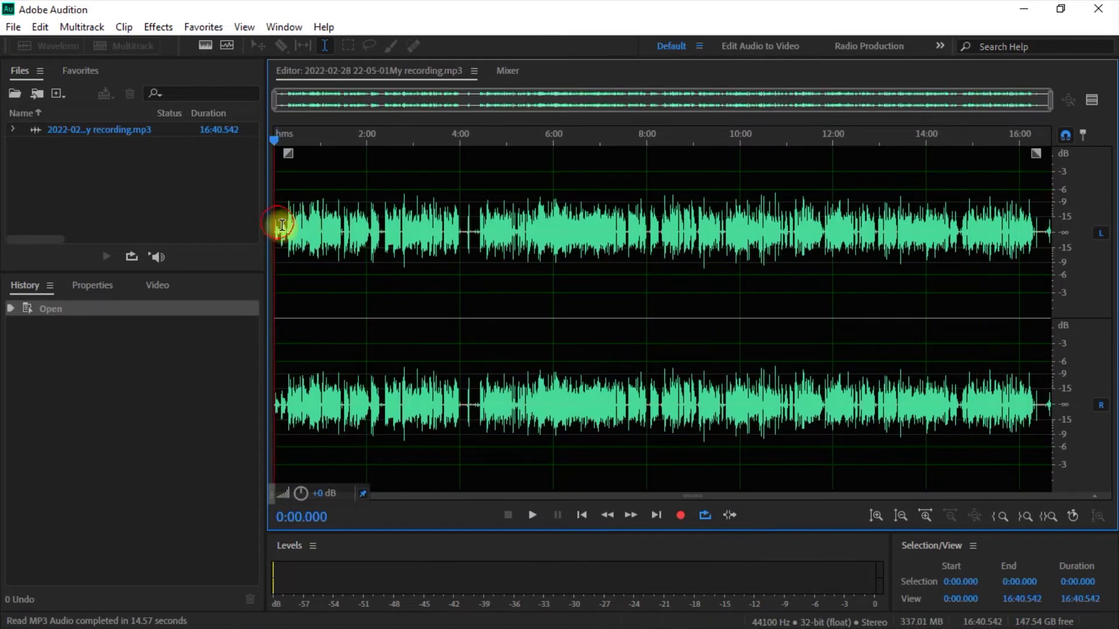
drag(281, 225, 1051, 221)
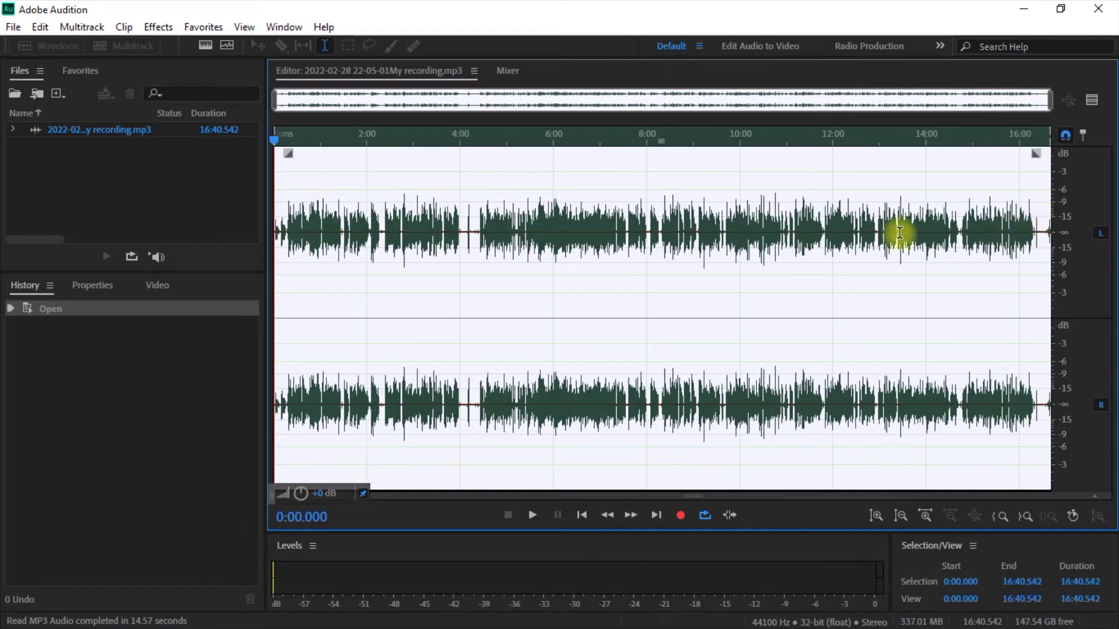
scroll(462, 230, up, 6)
scroll(464, 229, down, 6)
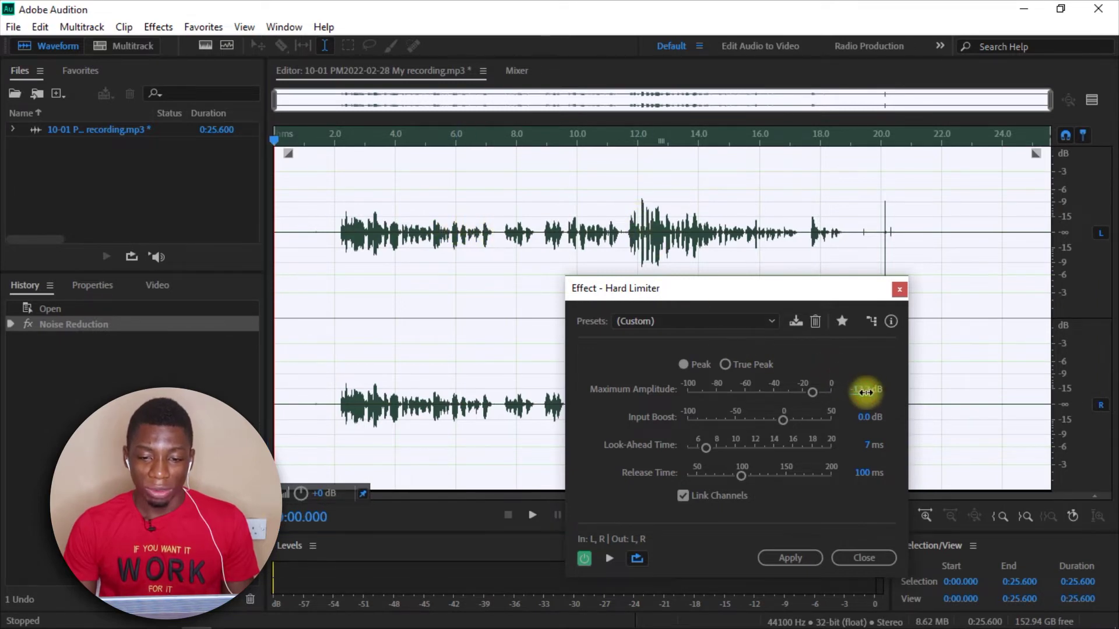
Step: Lower the Hard Limiter's maximum amplitude to -14.7 dB and apply it
drag(866, 399, 862, 400)
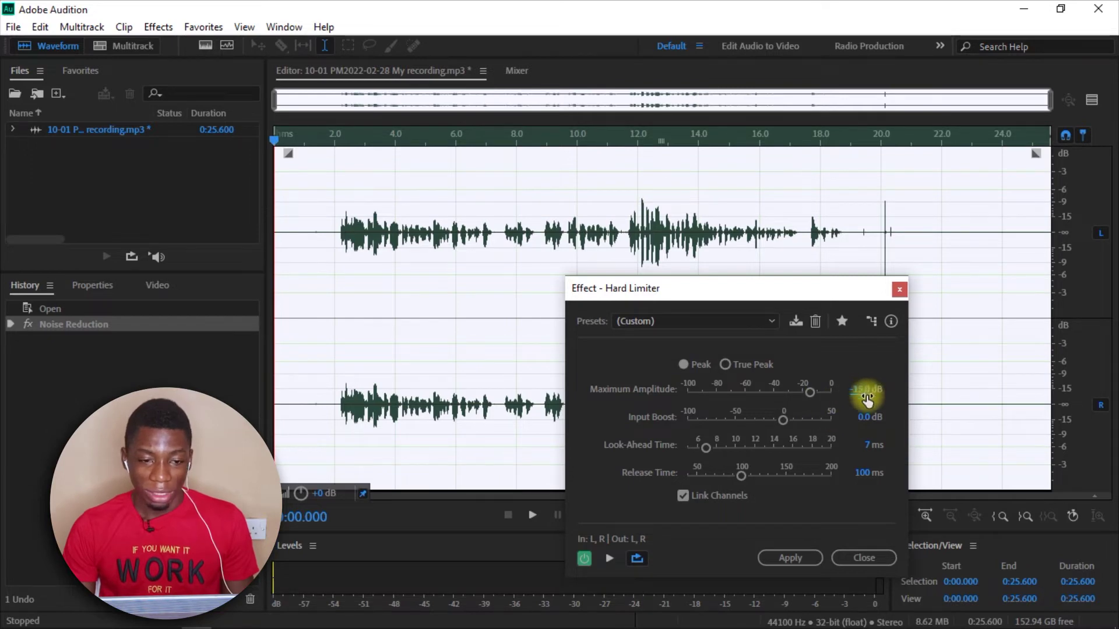
click(795, 557)
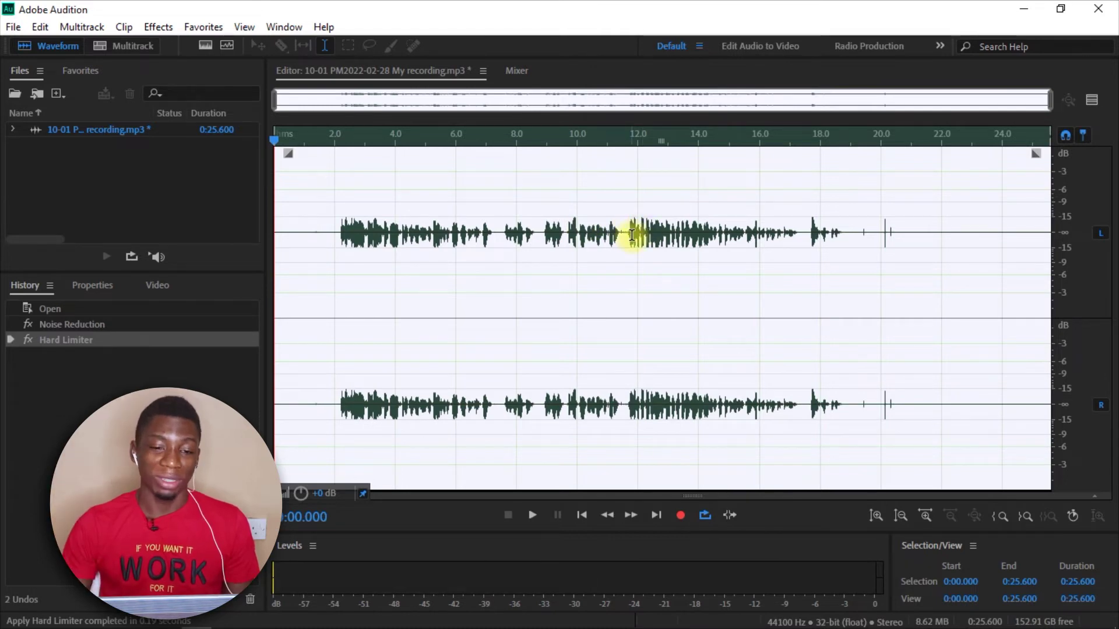
Step: Play the limited audio from about 11.6 seconds
click(624, 142)
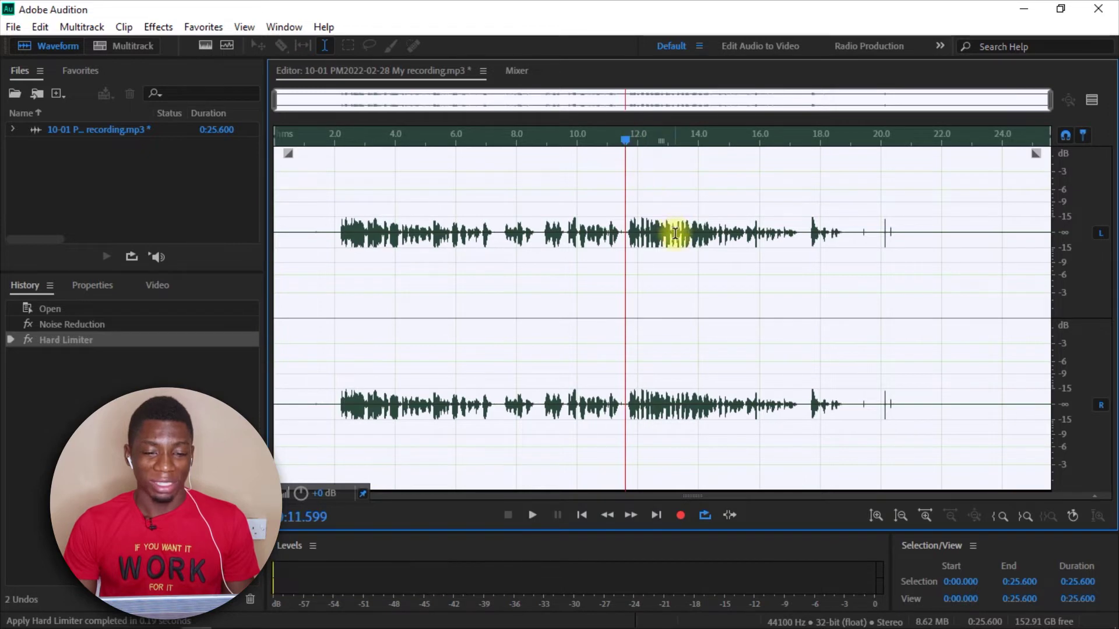
key(space)
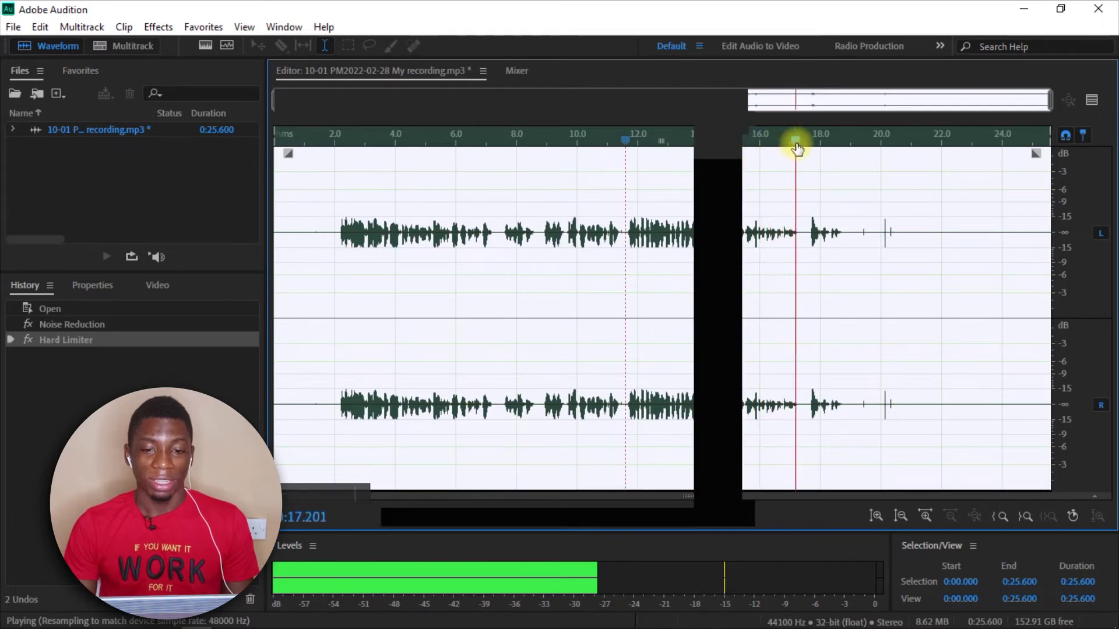
key(space)
drag(799, 137, 631, 168)
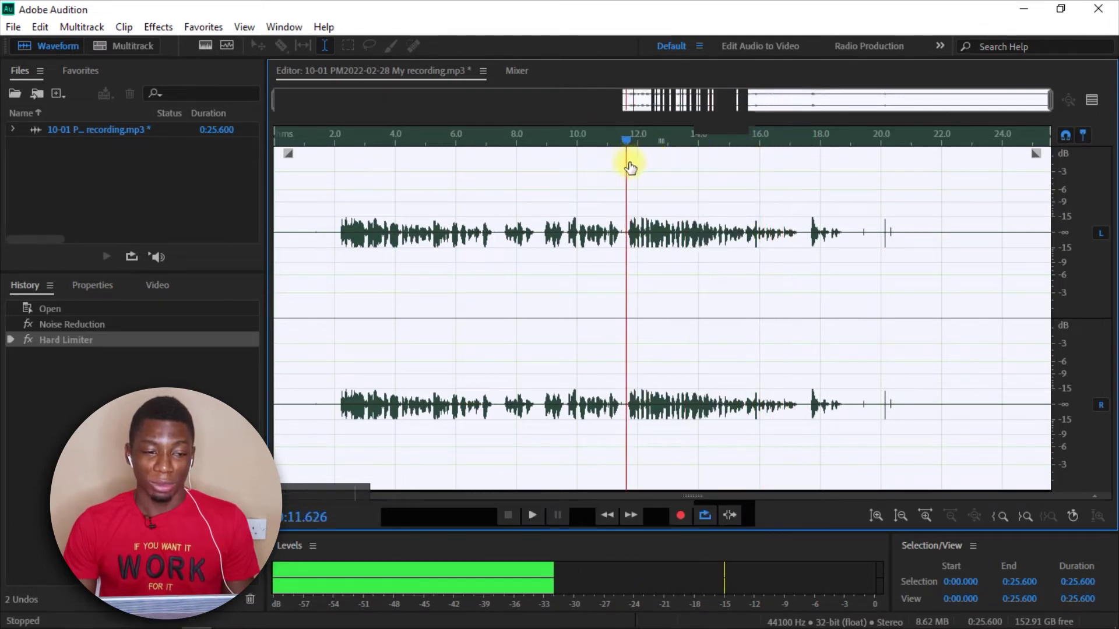
Step: Compare with the pre-limiter version in History, then keep the Hard Limiter applied
click(84, 324)
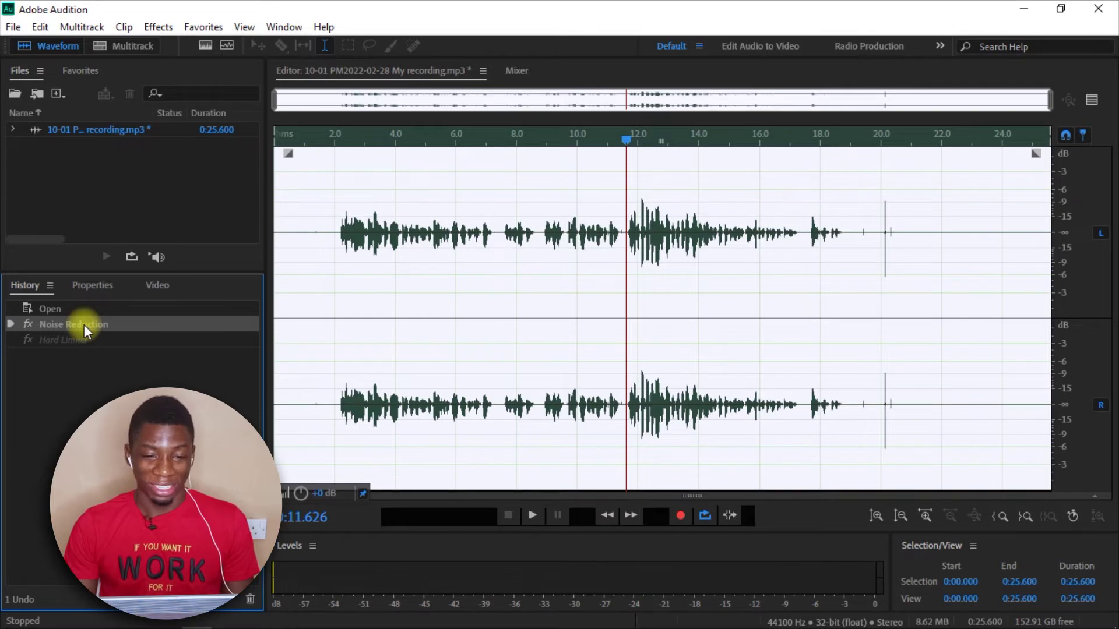
key(space)
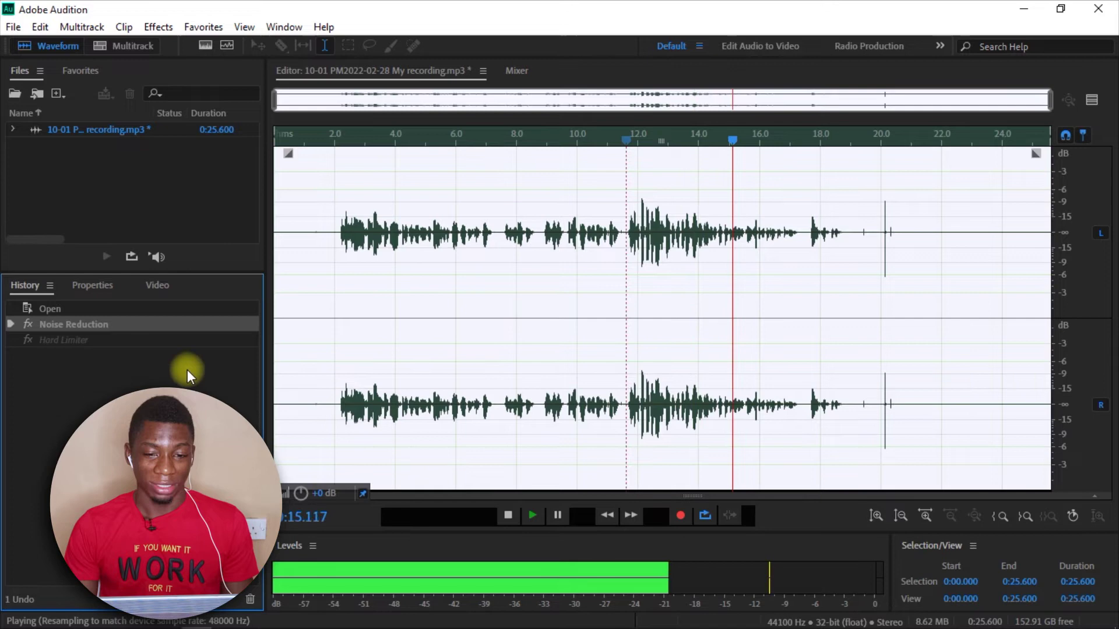
key(space)
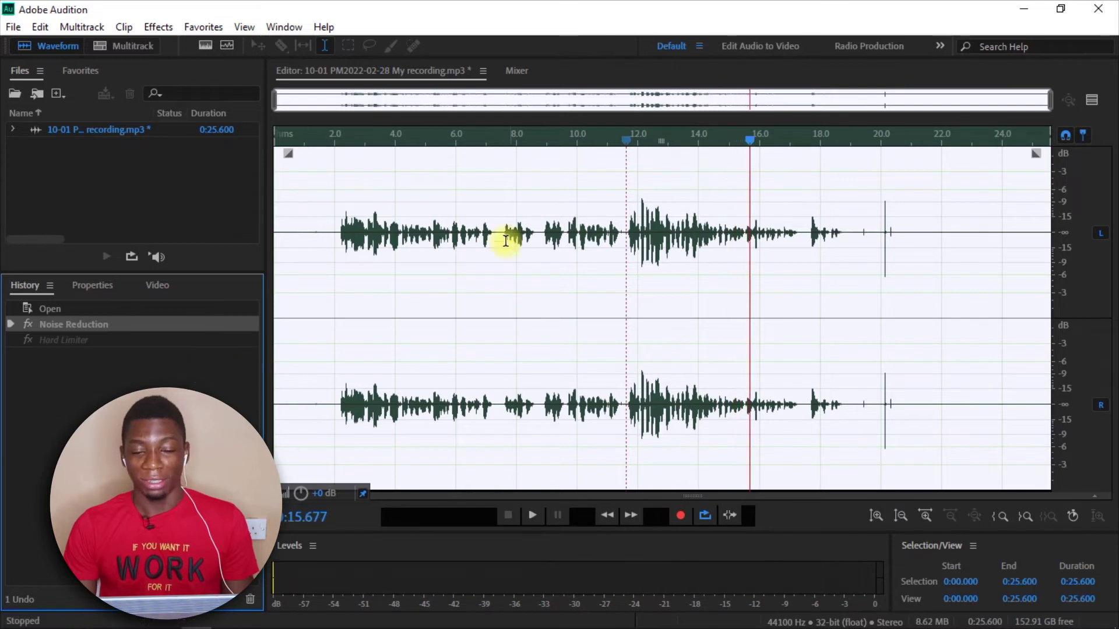
click(628, 142)
click(82, 340)
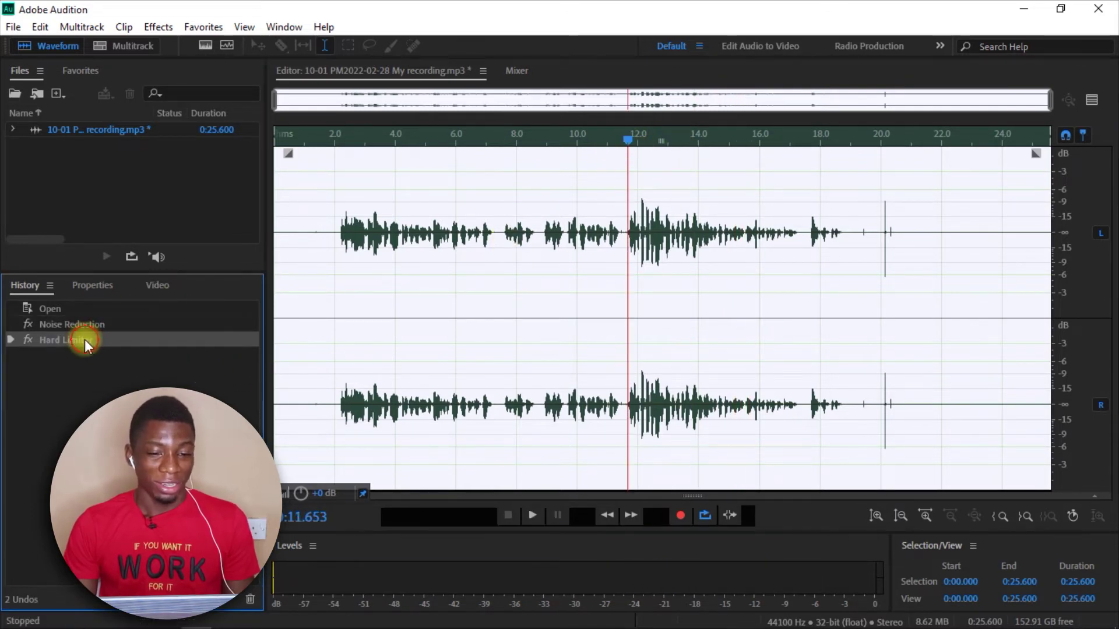
click(157, 27)
mouse_move(230, 223)
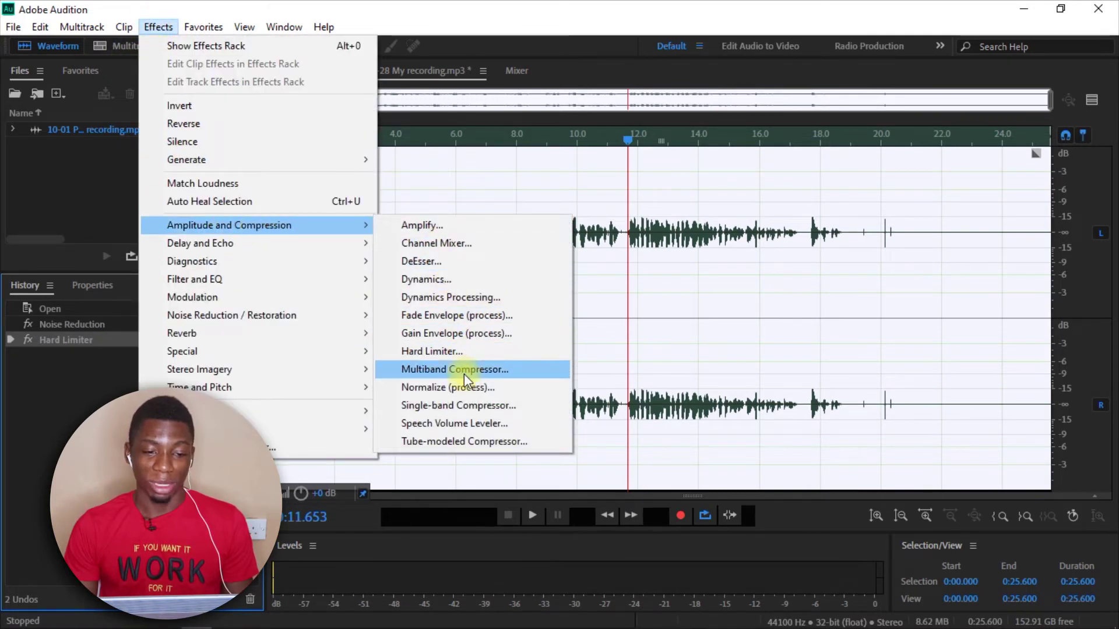
Step: Apply the Multiband Compressor using the Enhance Highs preset
click(465, 373)
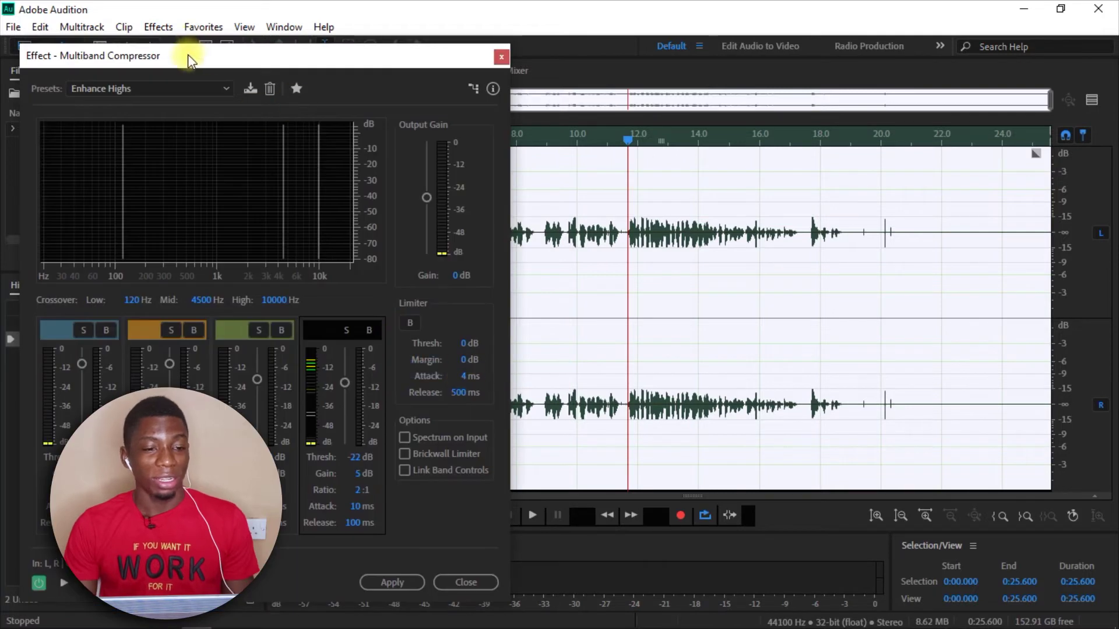
drag(187, 55, 683, 69)
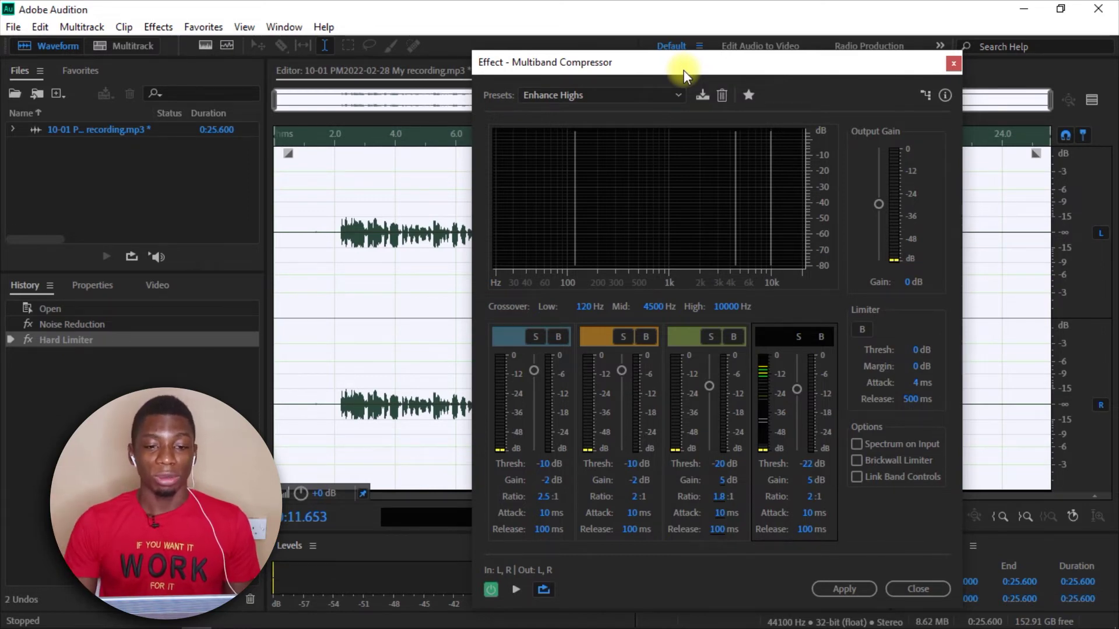
click(624, 101)
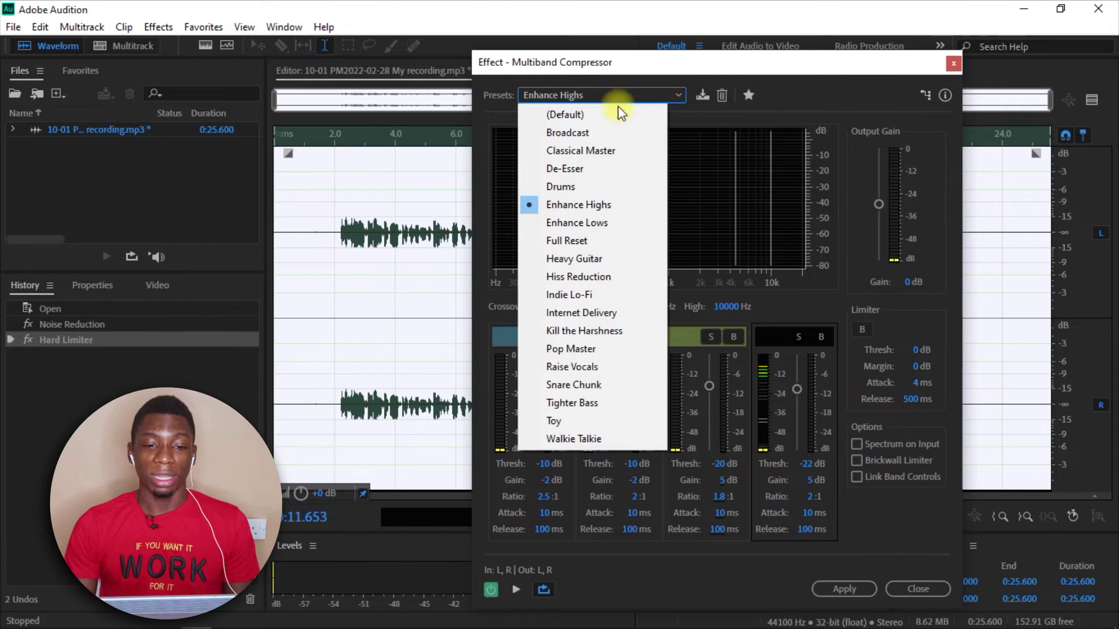
click(589, 201)
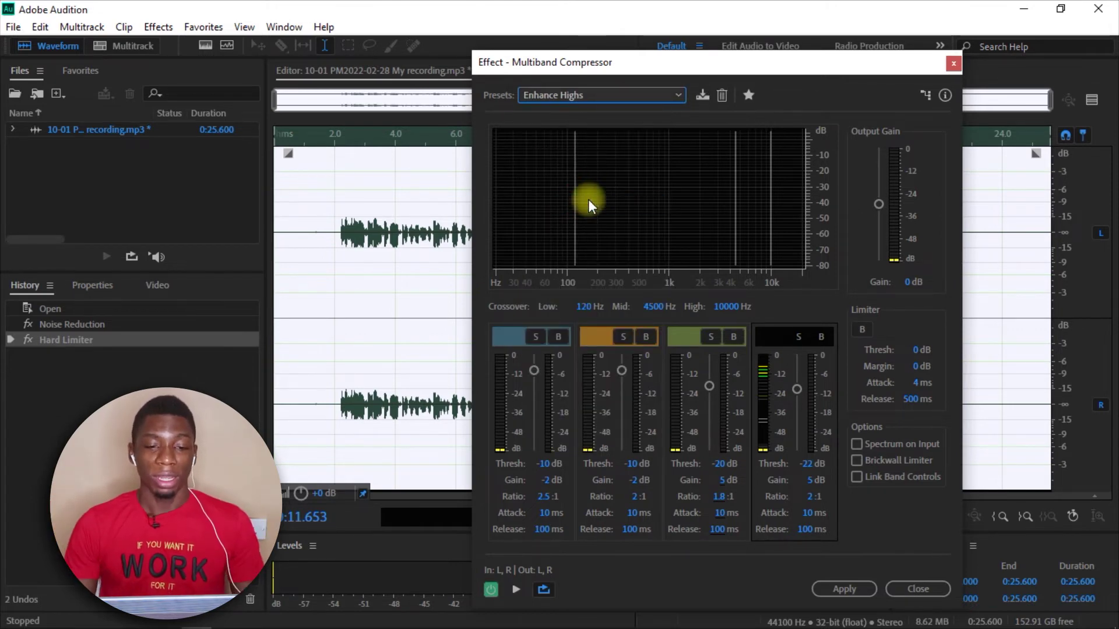
click(851, 588)
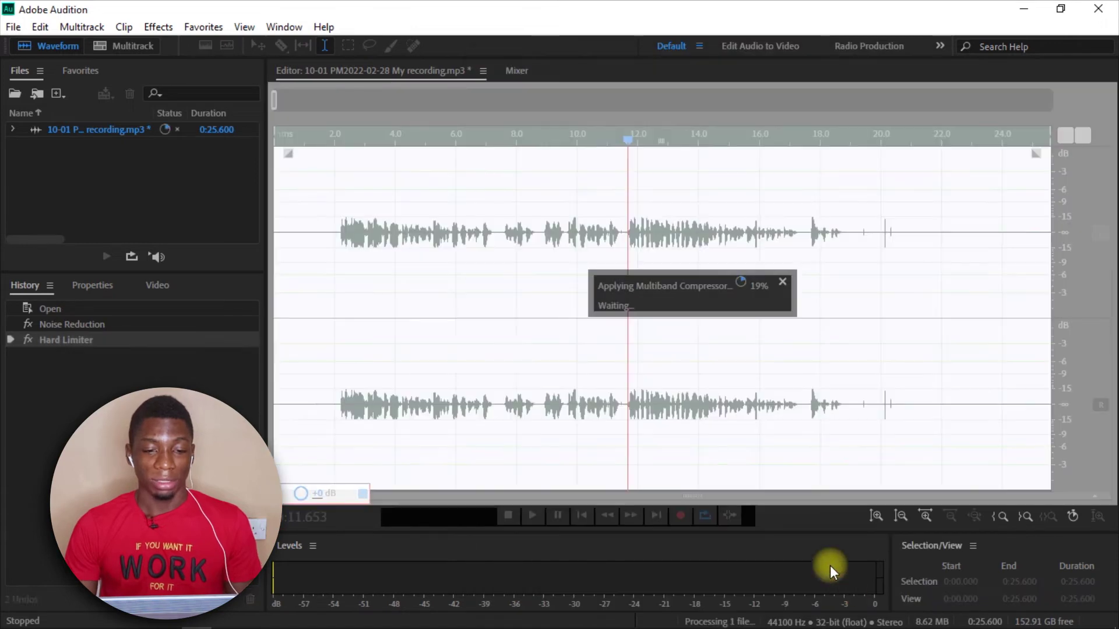
Step: Compare the compressed and uncompressed audio from about 2 seconds, keeping the Multiband Compressor result
click(337, 138)
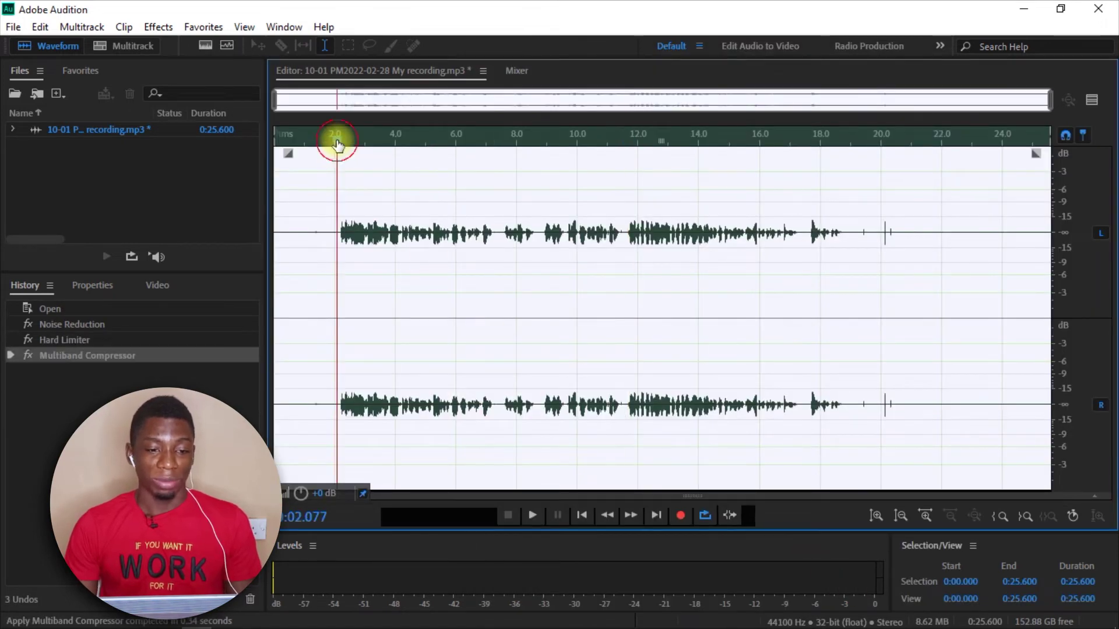
key(space)
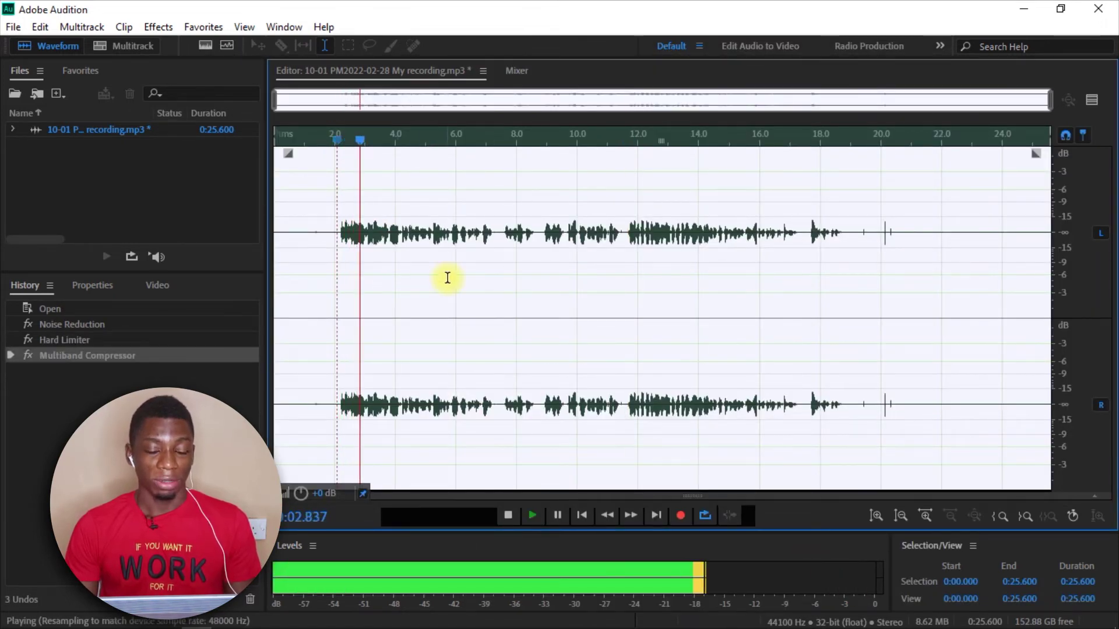
key(space)
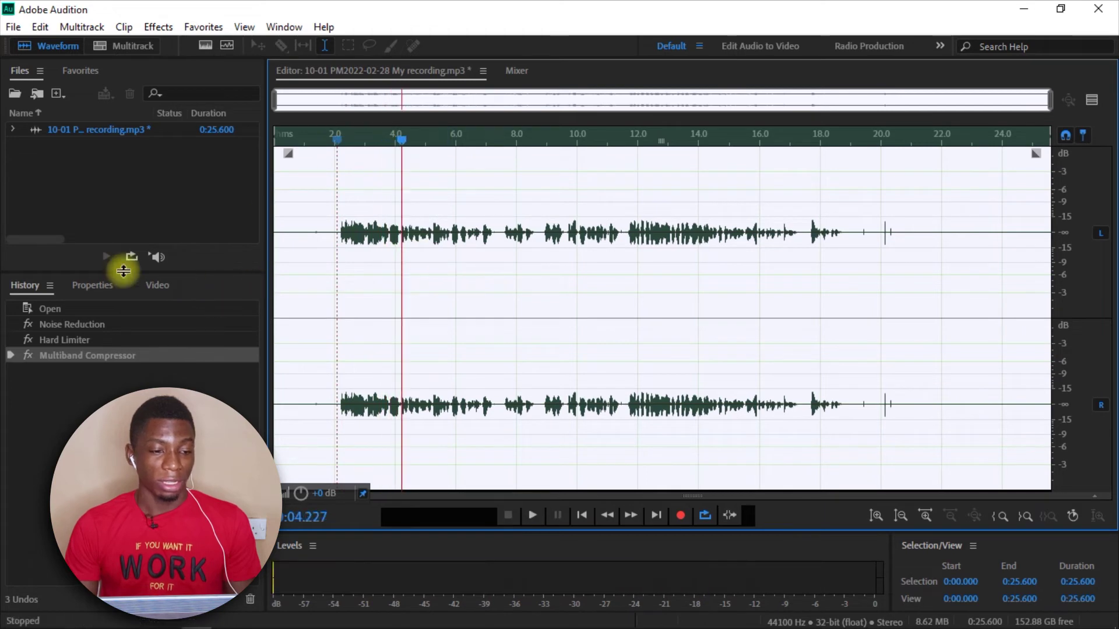
click(64, 343)
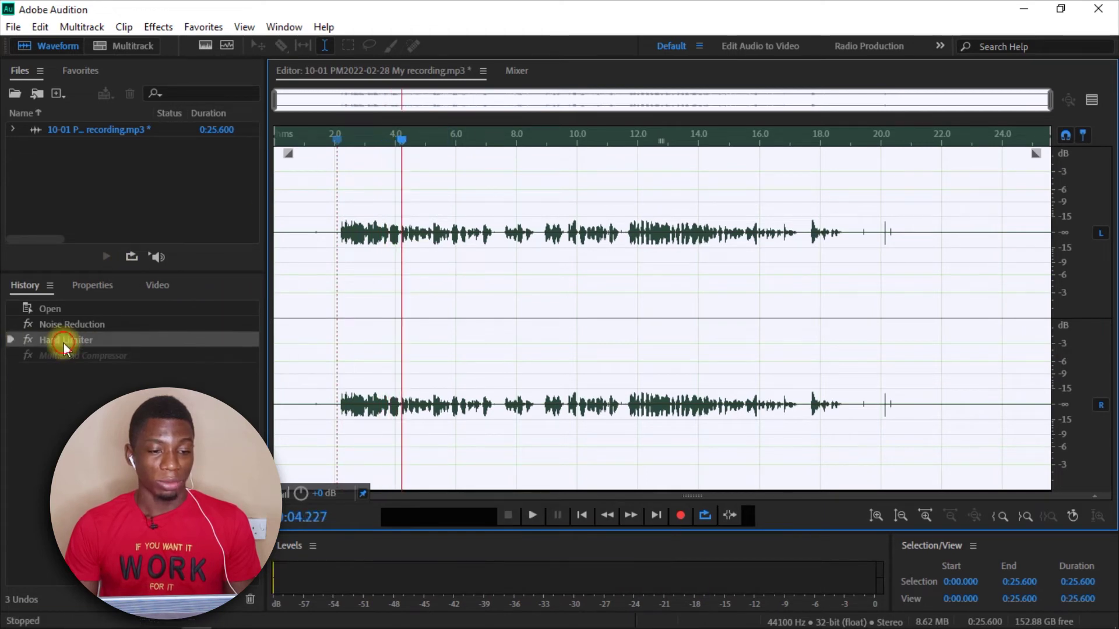
click(336, 139)
key(space)
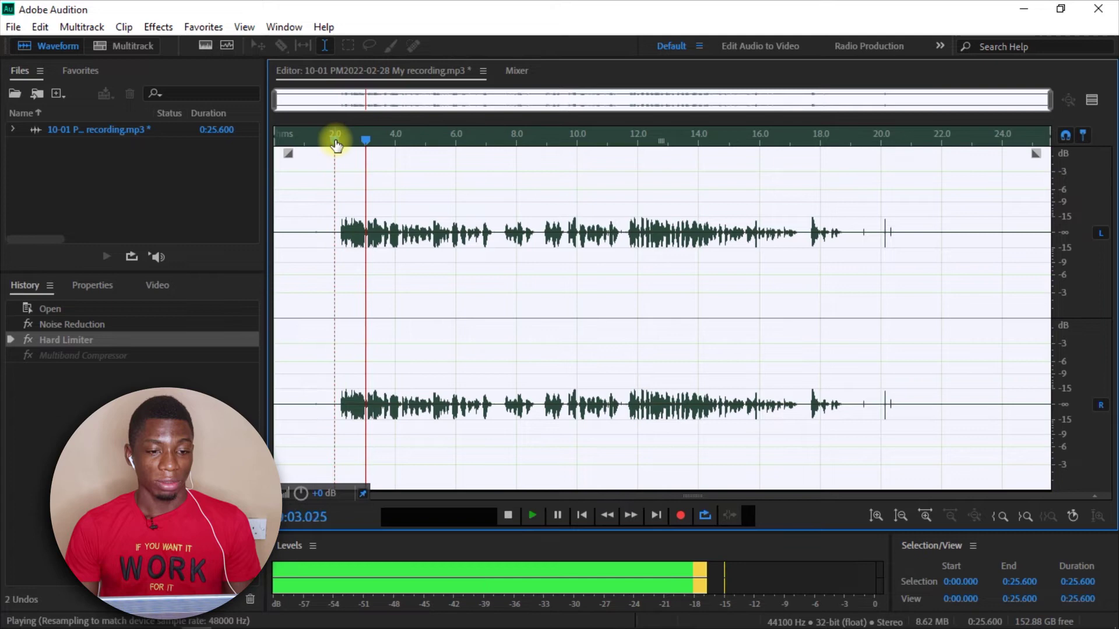
key(space)
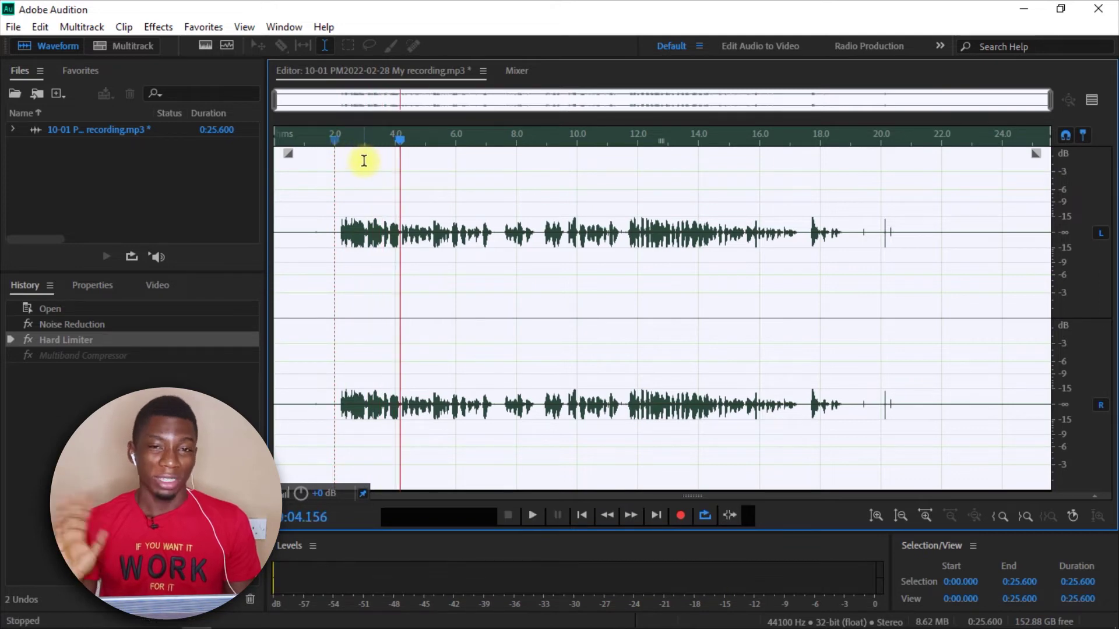
click(331, 139)
click(93, 355)
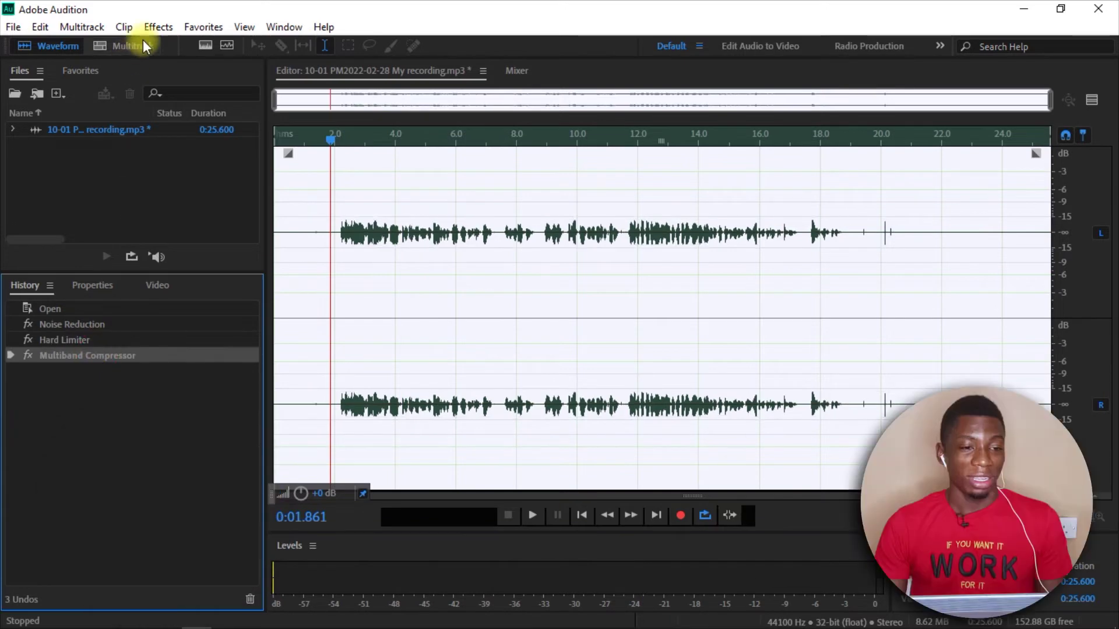
Step: Apply the Parametric Equalizer with the saved custom EQ preset
click(155, 29)
mouse_move(232, 284)
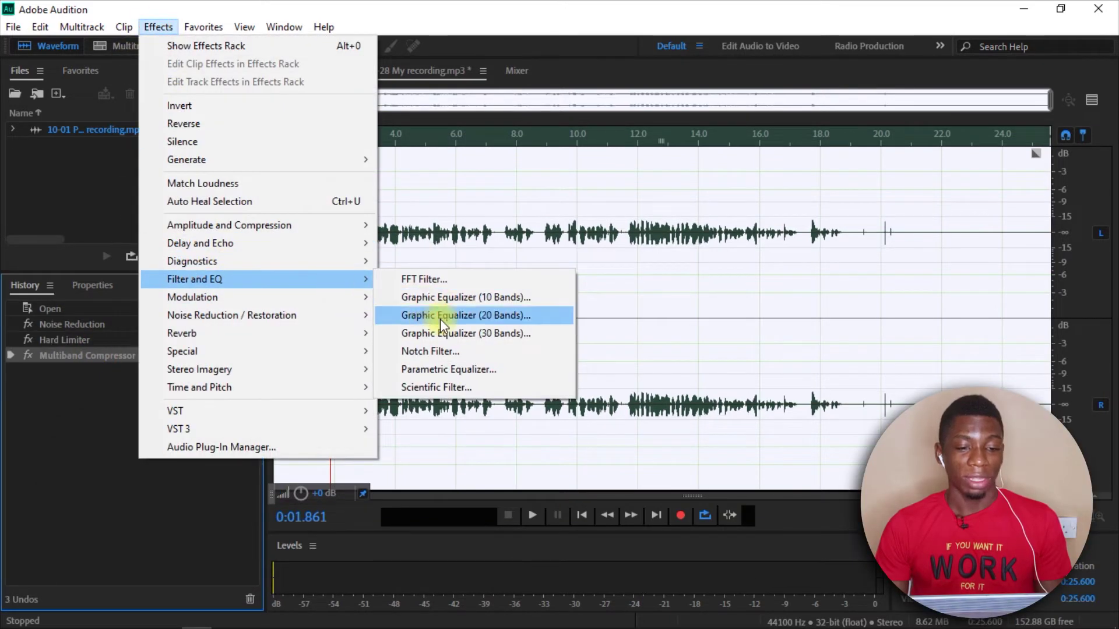
click(454, 373)
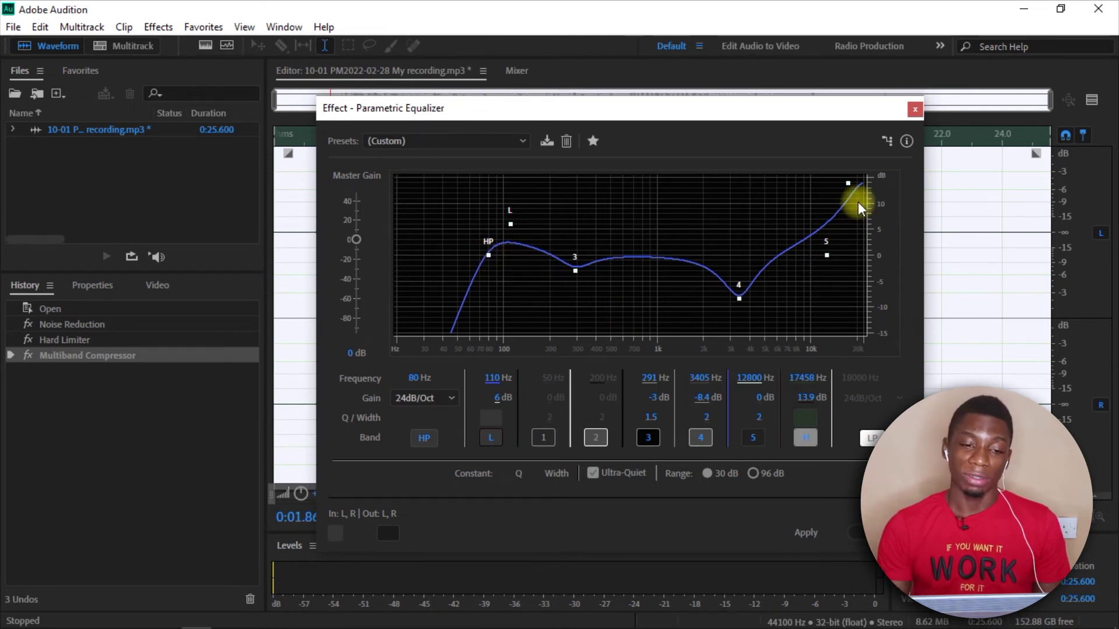
click(524, 140)
click(444, 357)
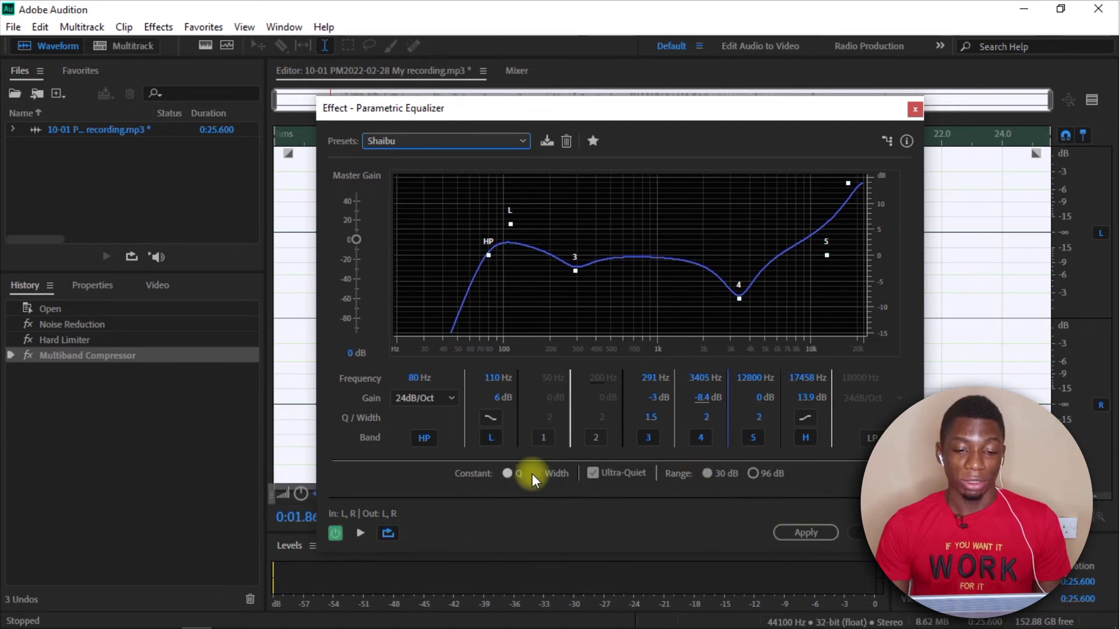
click(816, 533)
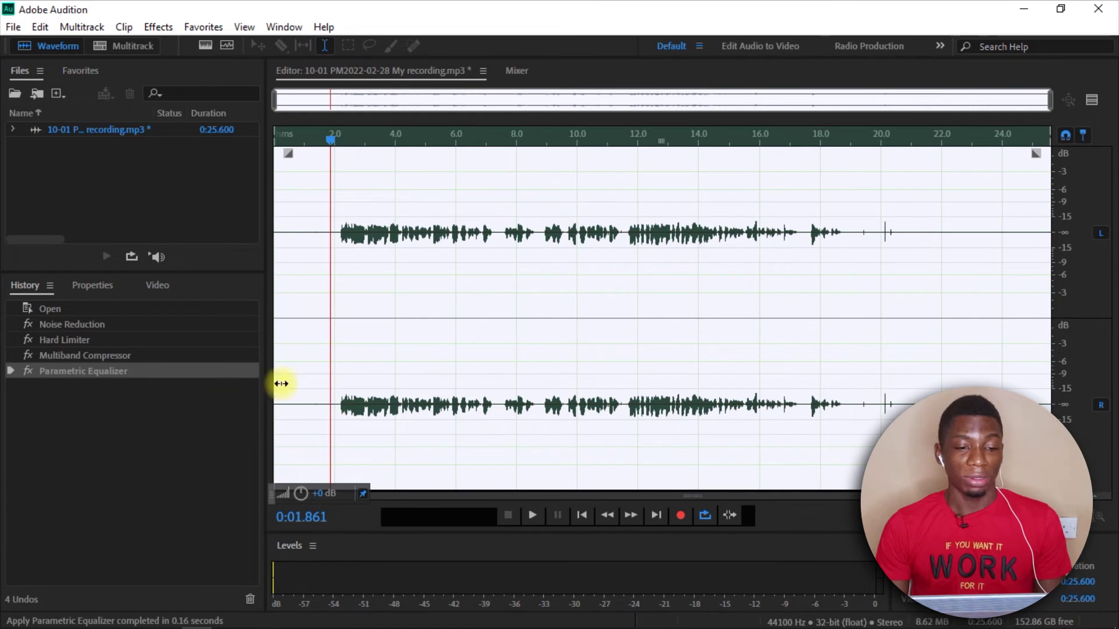
Step: Play the equalized recording from about 2 seconds
click(333, 148)
drag(333, 150, 337, 146)
key(space)
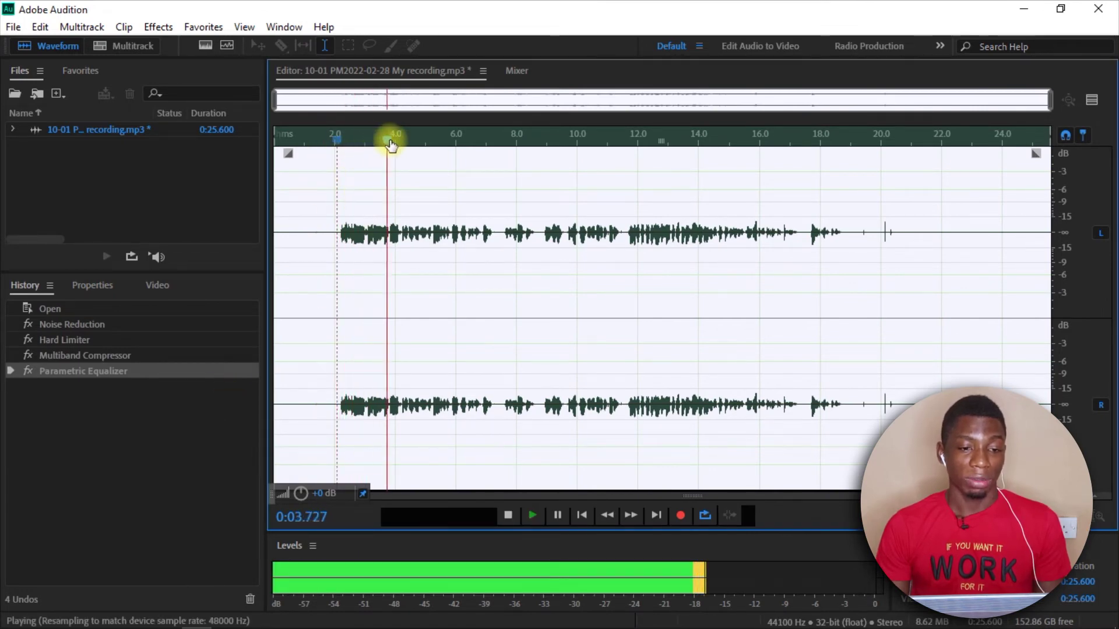
click(119, 318)
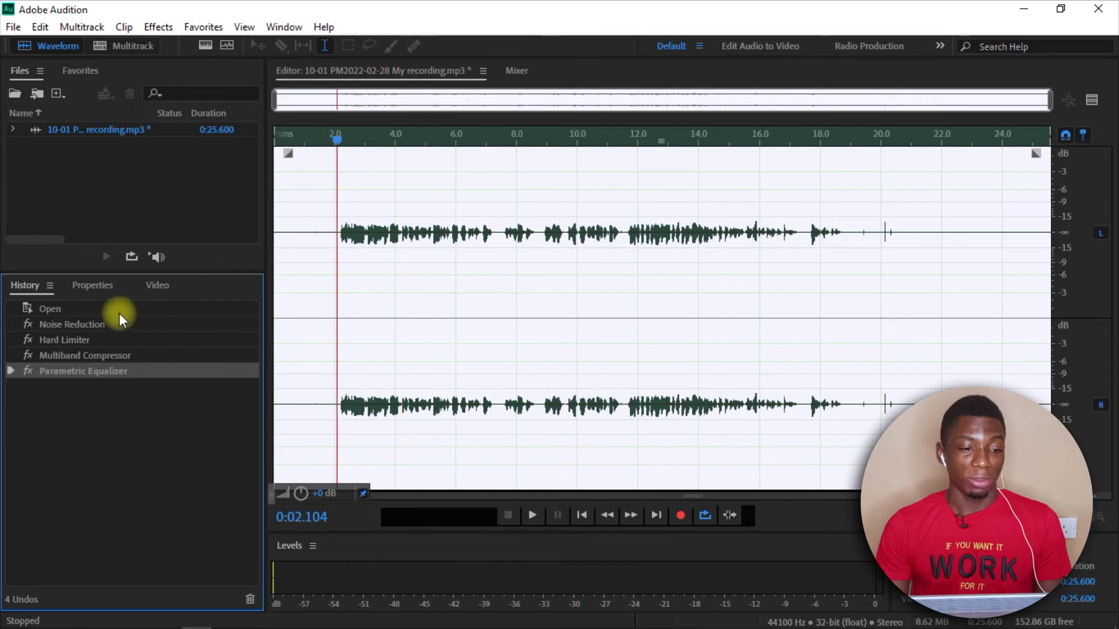
Step: Play the original unprocessed audio from History, then restore the EQ'd version
click(76, 308)
key(space)
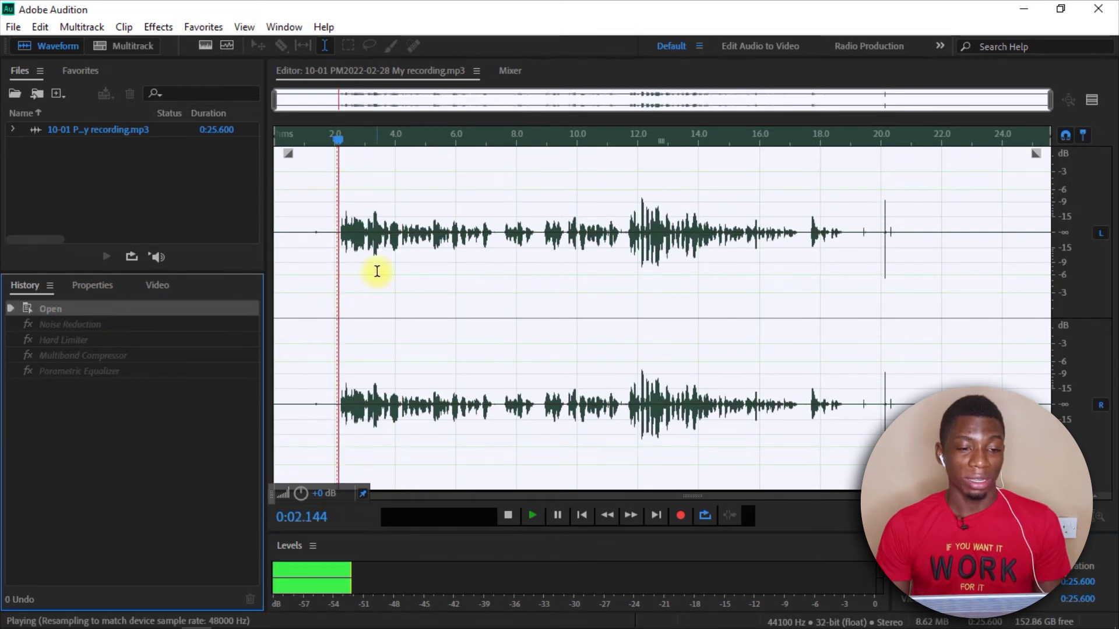
key(space)
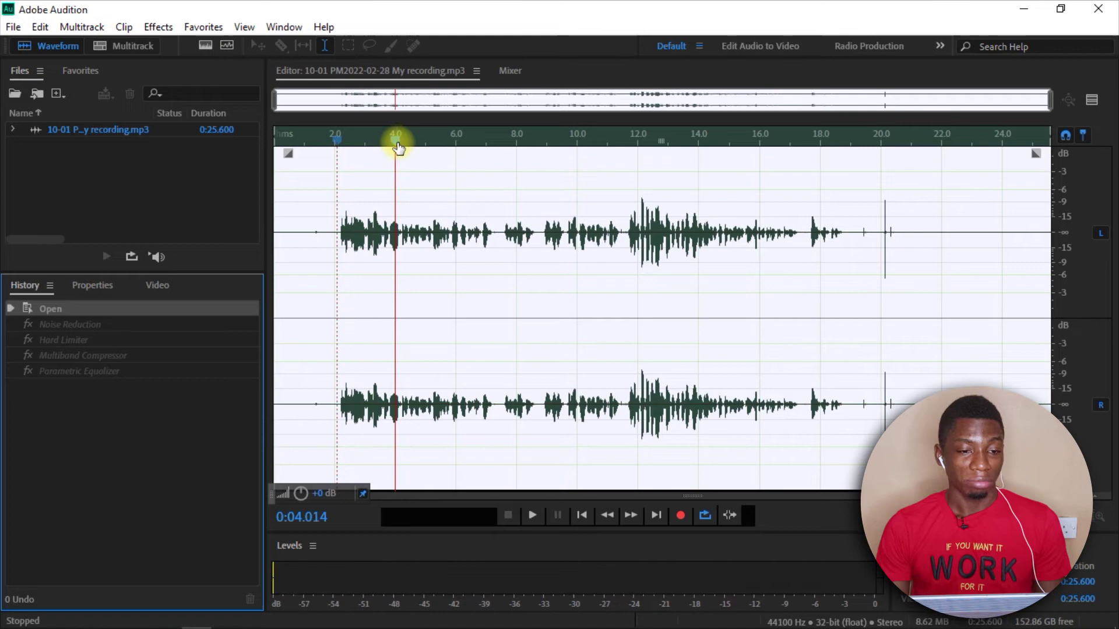
click(175, 371)
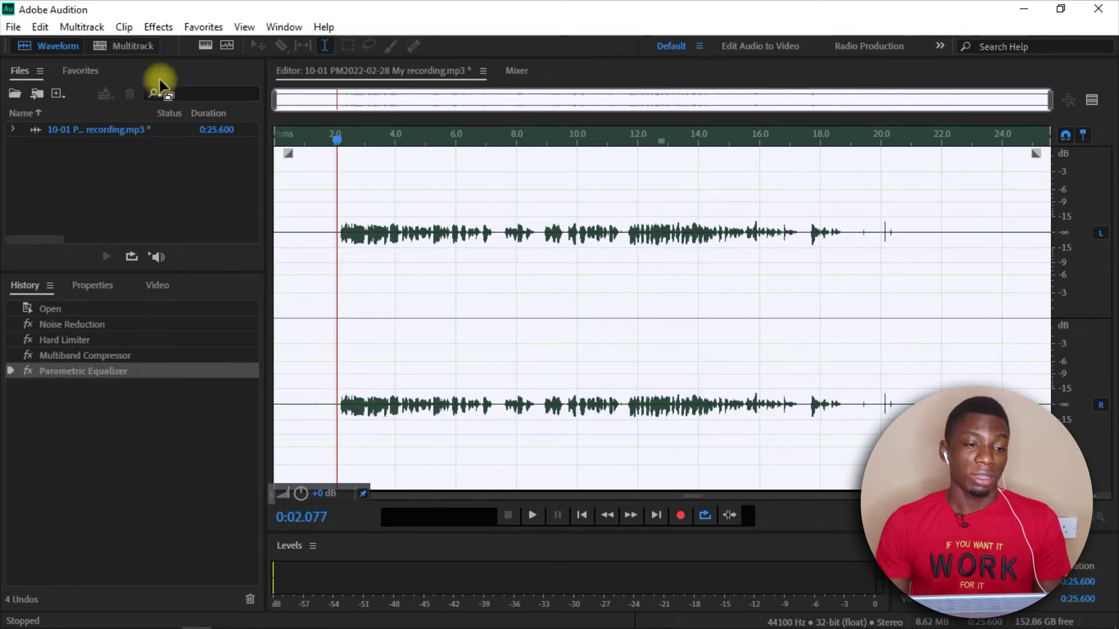
click(155, 28)
mouse_move(217, 233)
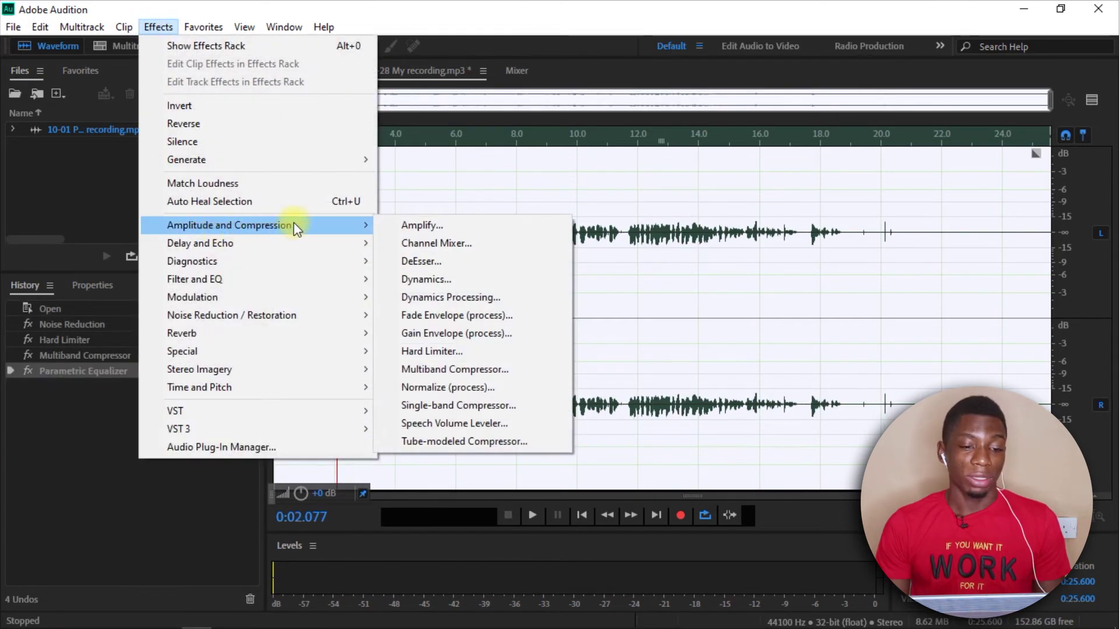
click(447, 350)
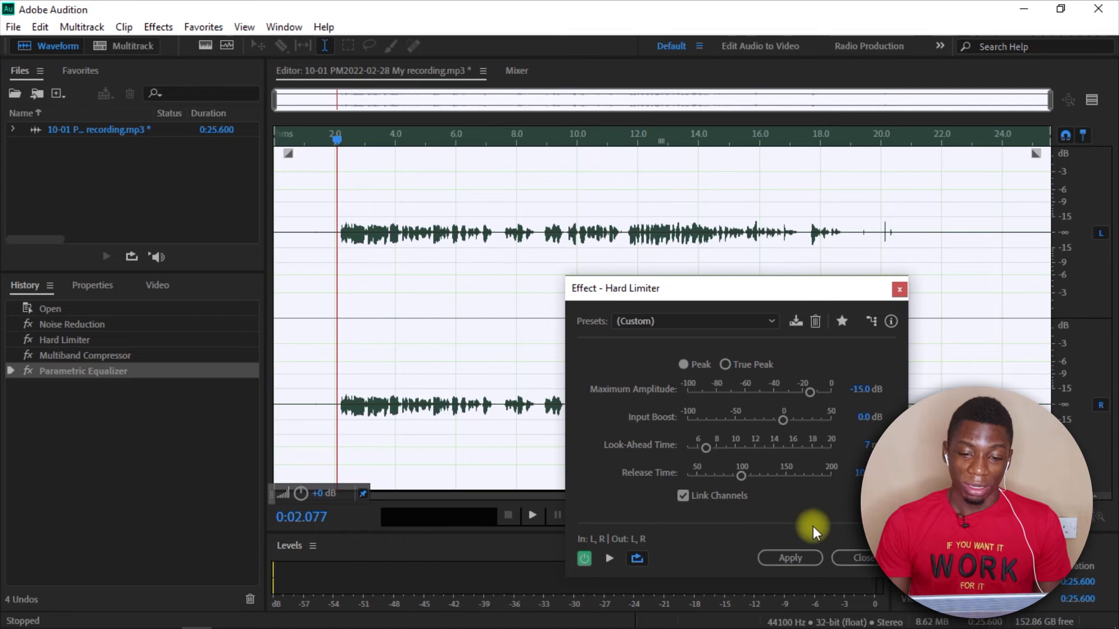
click(846, 558)
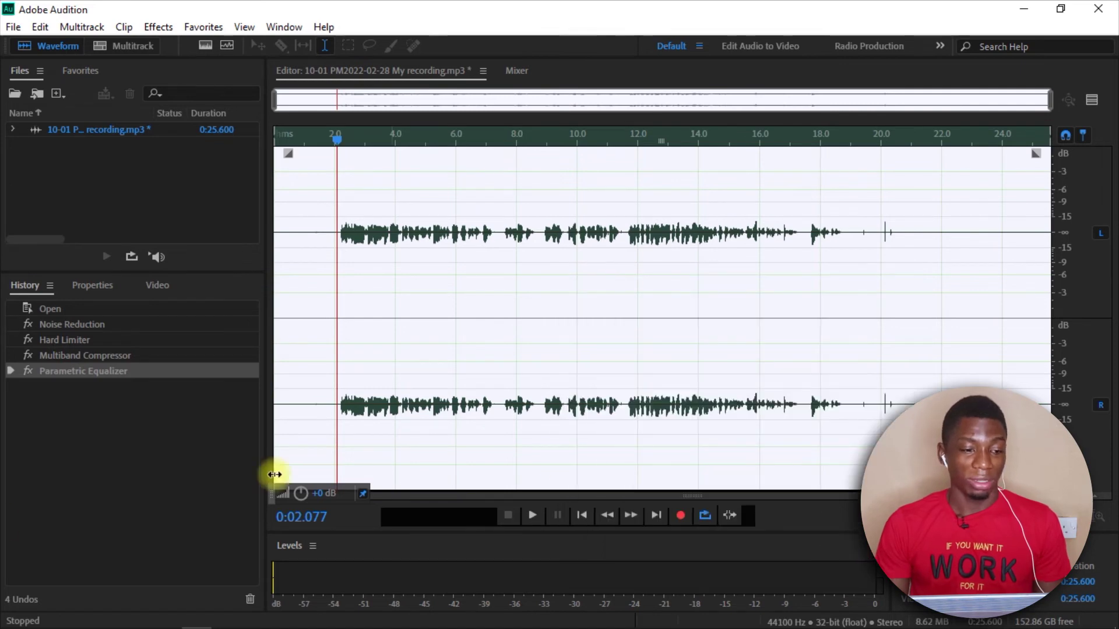
Step: Apply the Vocal Enhancer effect in Music mode to the recording
click(154, 27)
mouse_move(232, 352)
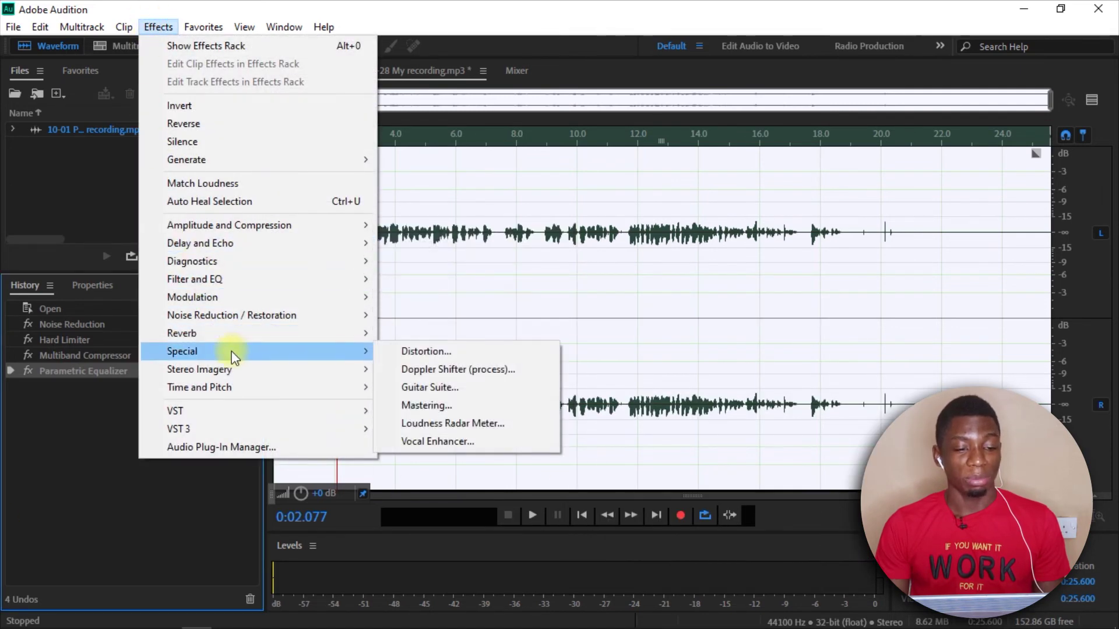
click(455, 445)
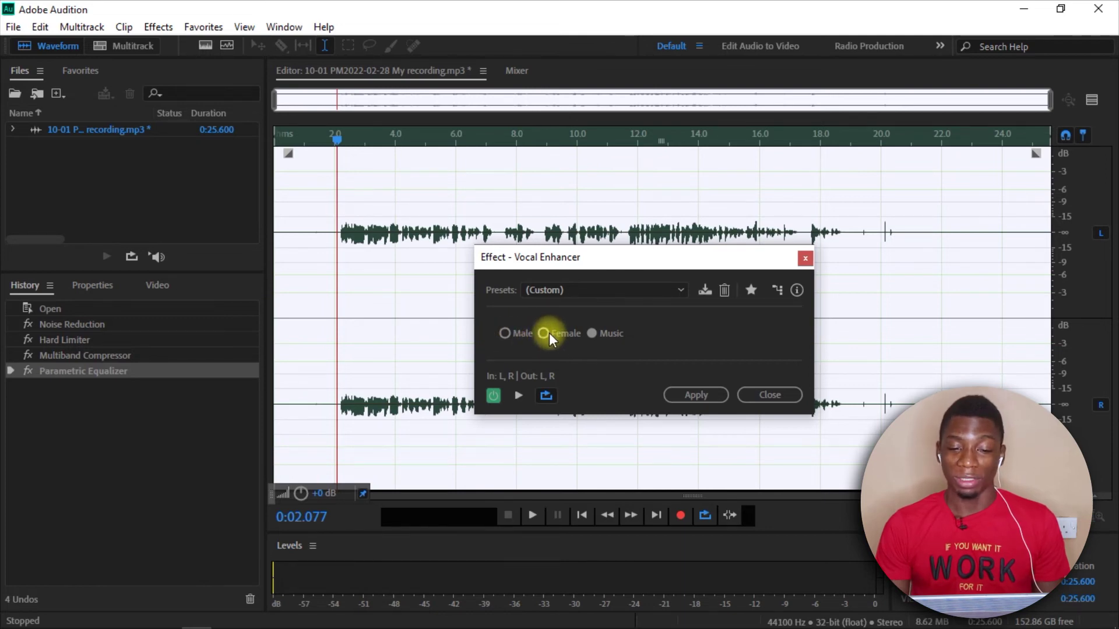
click(589, 334)
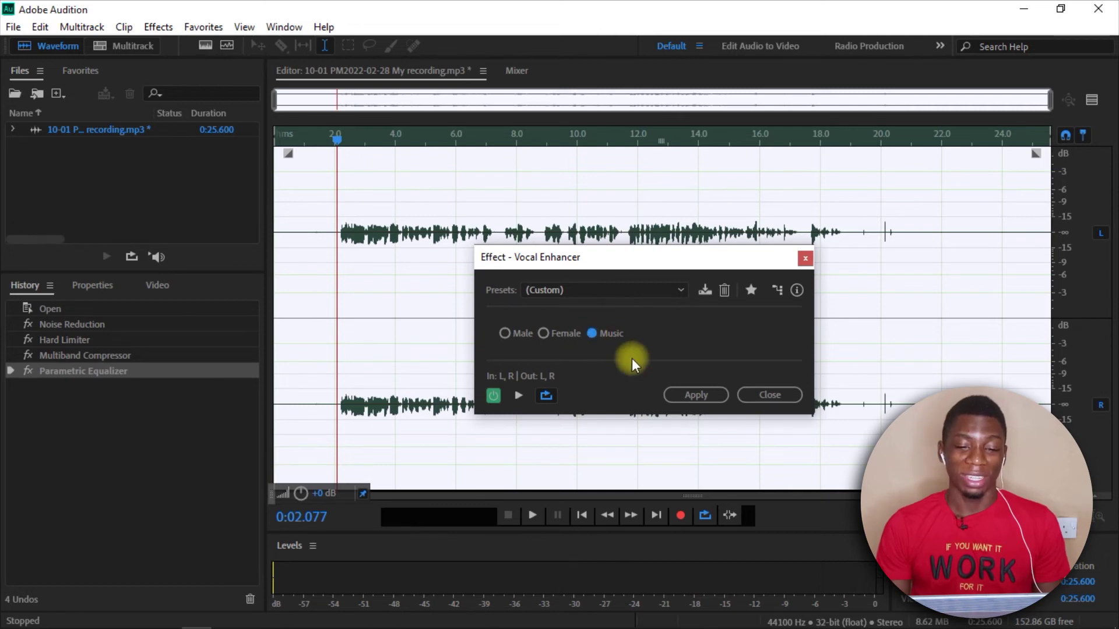
click(688, 394)
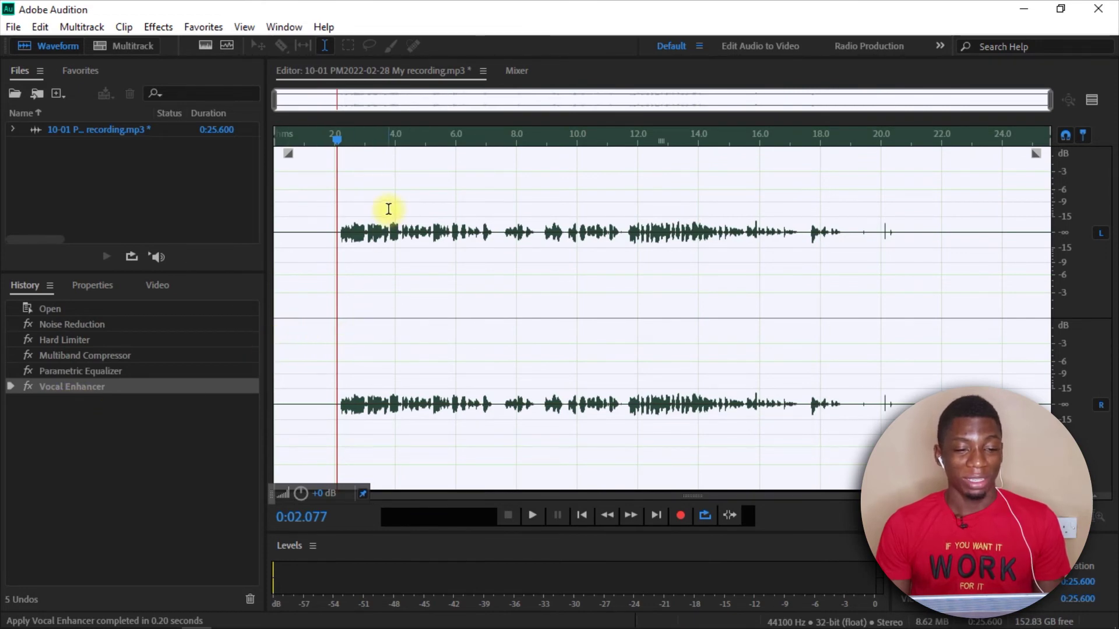
Step: Play back a few seconds of the enhanced recording, then stop
key(space)
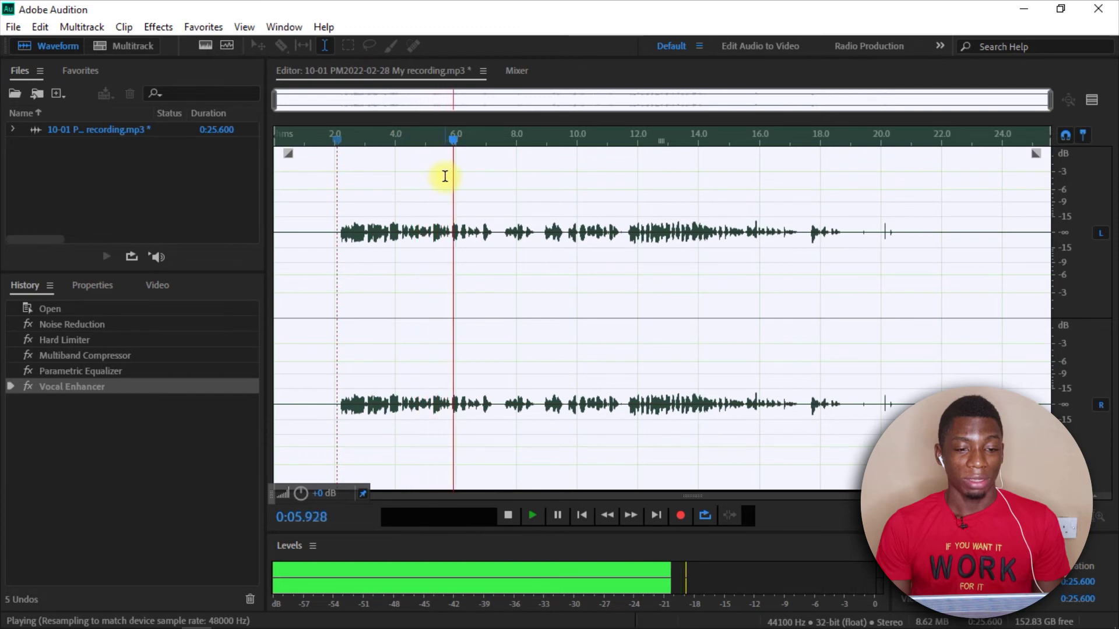
key(space)
click(85, 424)
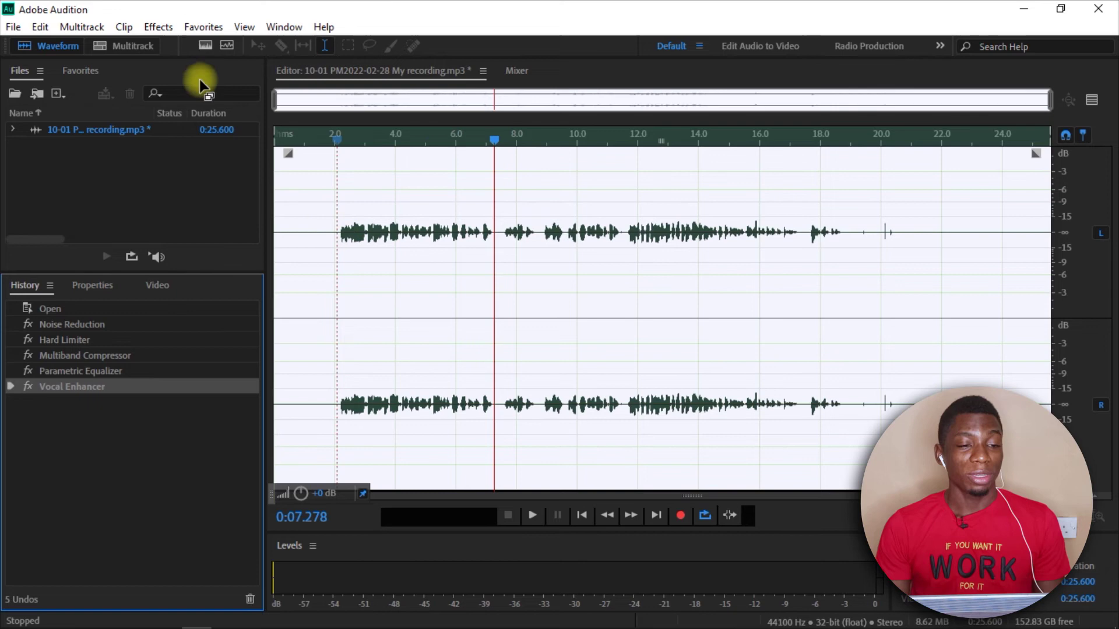
Step: Use the Favorites menu's Normalize to -0.1 dB on the whole recording
click(202, 30)
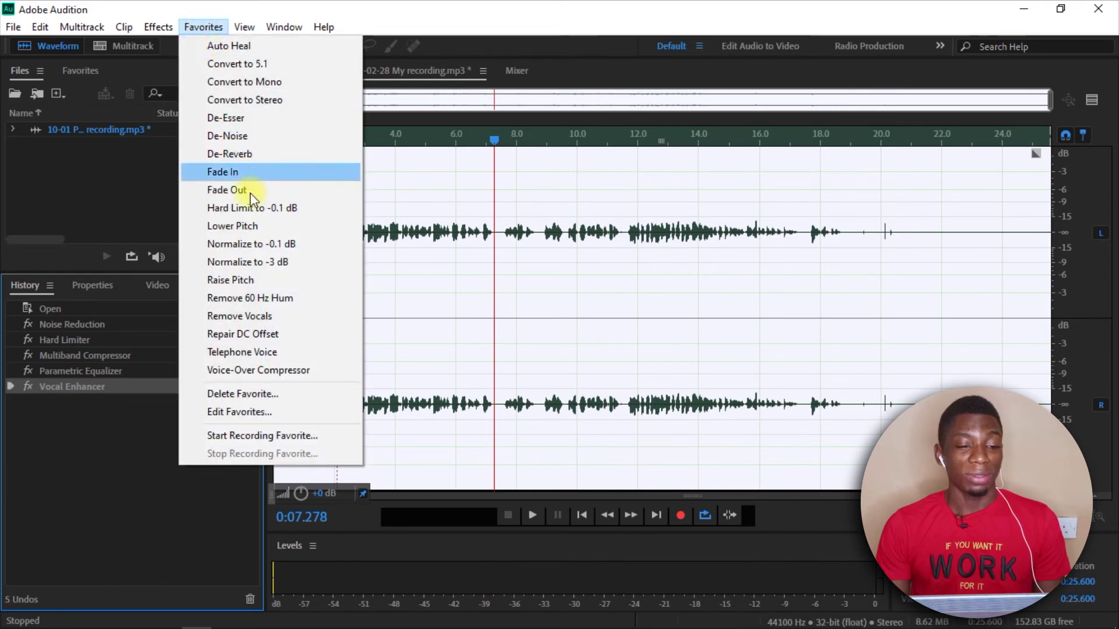
click(287, 245)
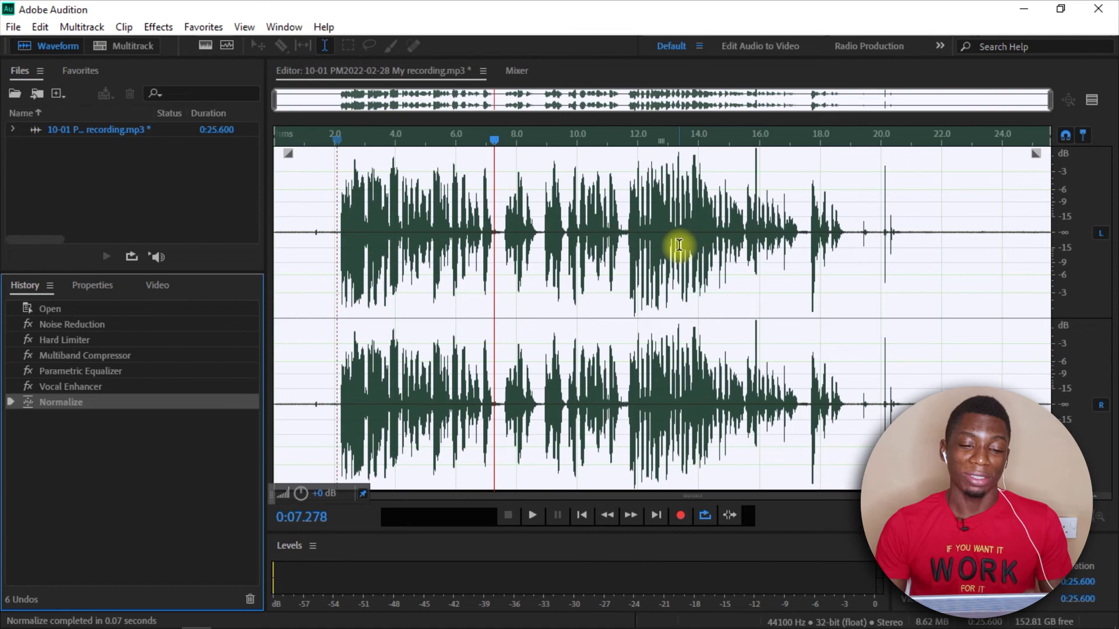
Step: Export the recording as 'improved audio' in MP3 Audio format
click(12, 28)
mouse_move(160, 343)
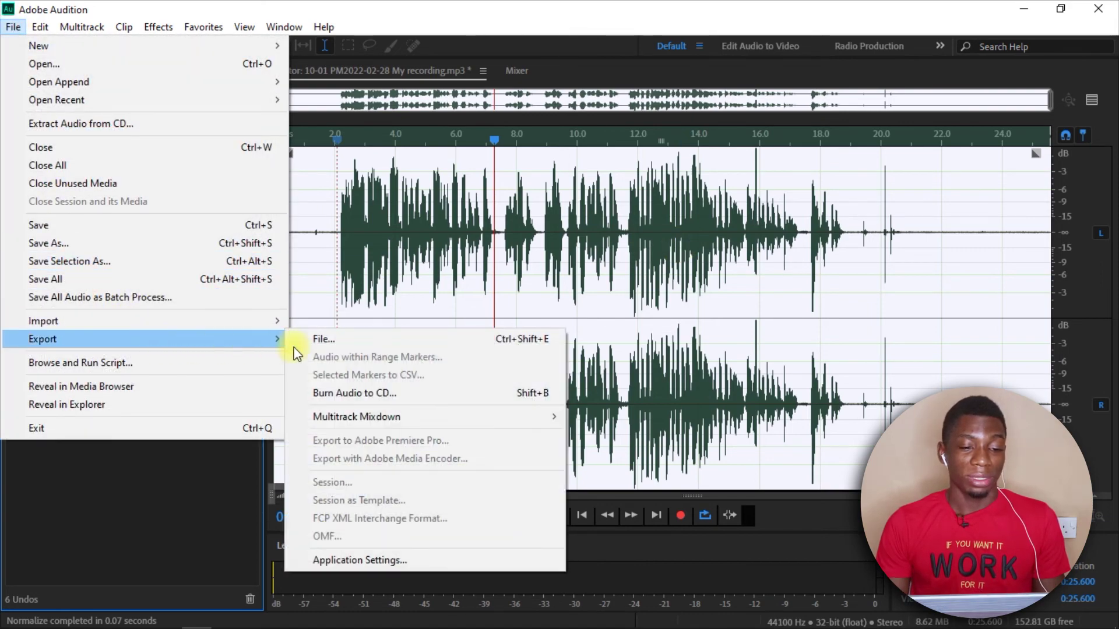
click(379, 341)
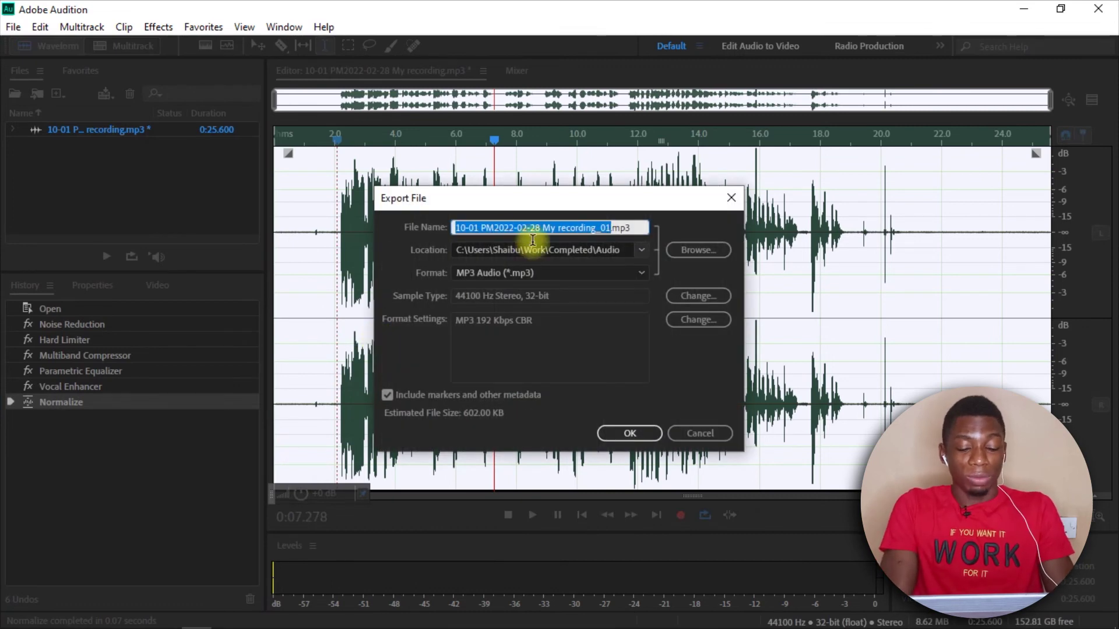
text(clean a)
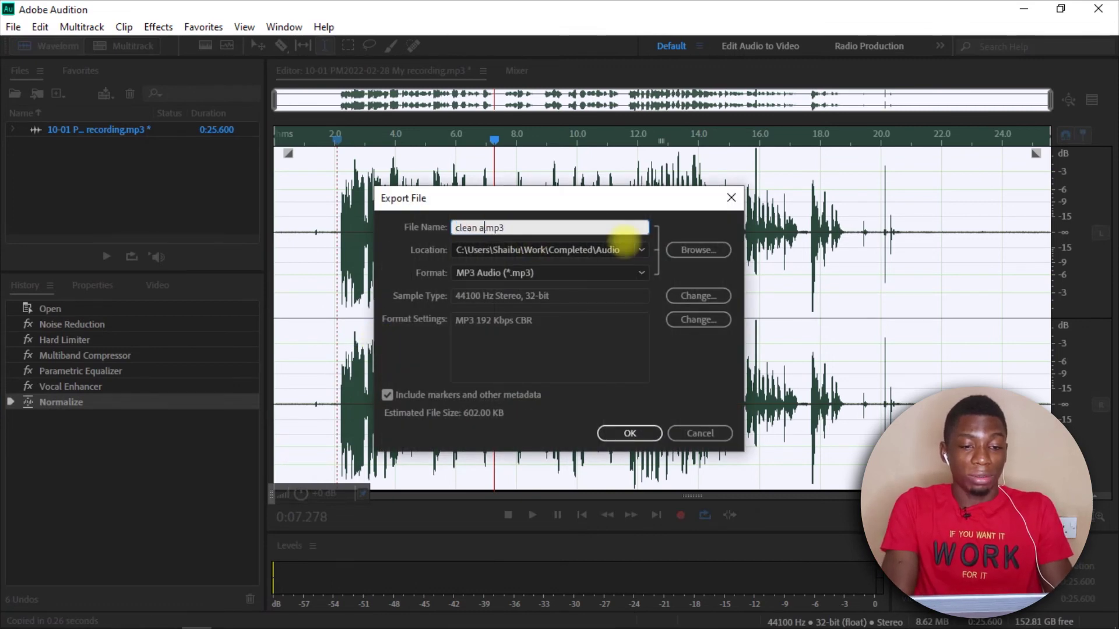
text(ud)
key(BackSpace)
key(BackSpace)
key(BackSpace)
key(BackSpace)
key(BackSpace)
key(BackSpace)
key(BackSpace)
key(BackSpace)
key(BackSpace)
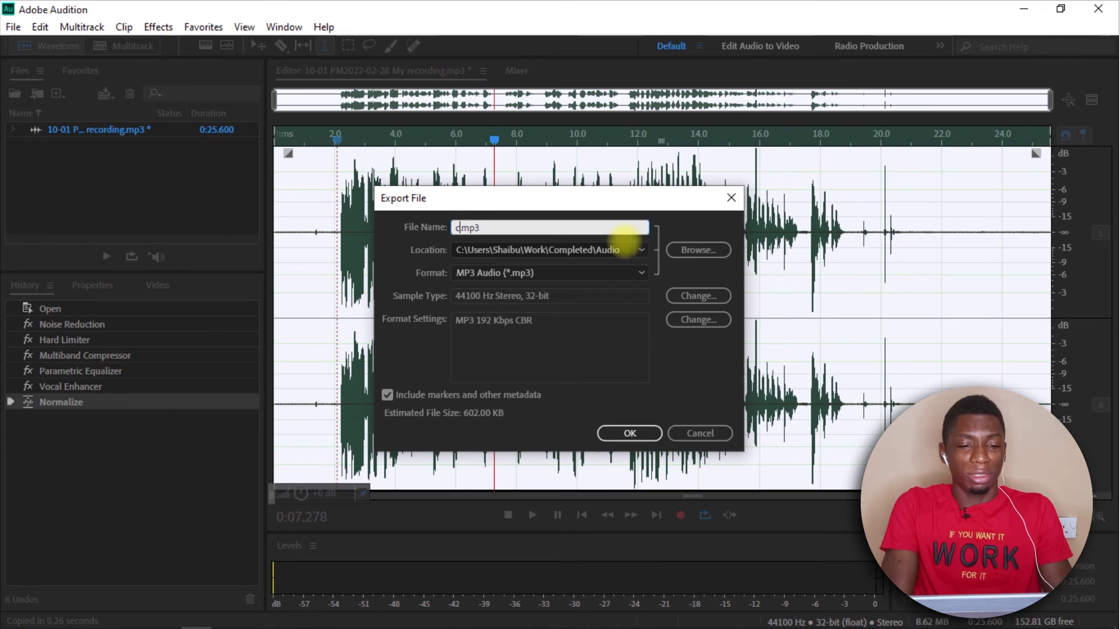
text(improved)
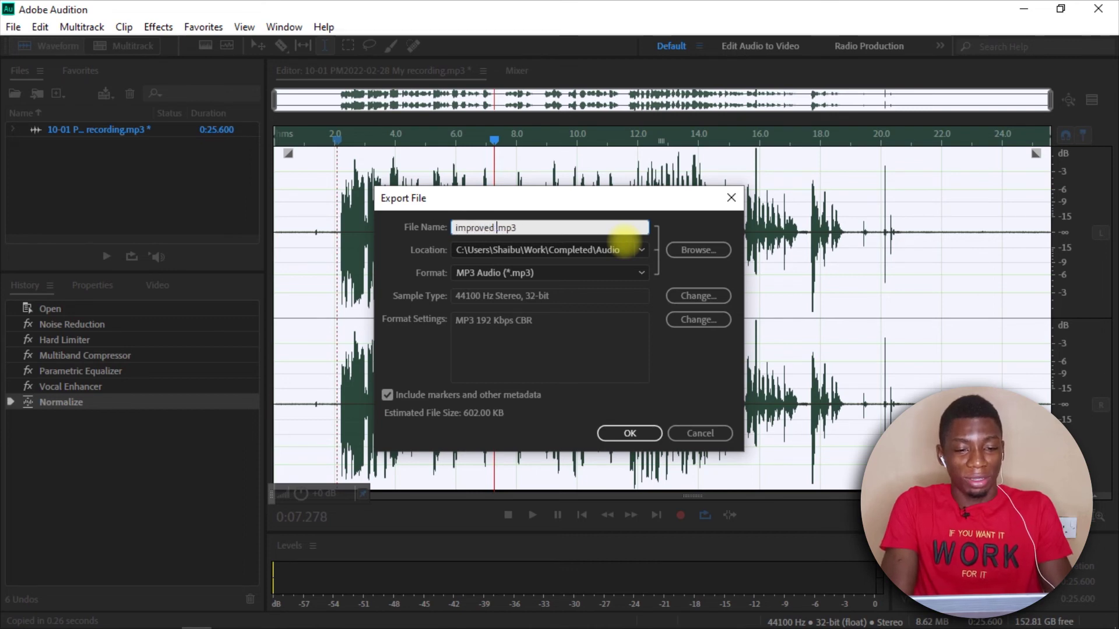
text( audio)
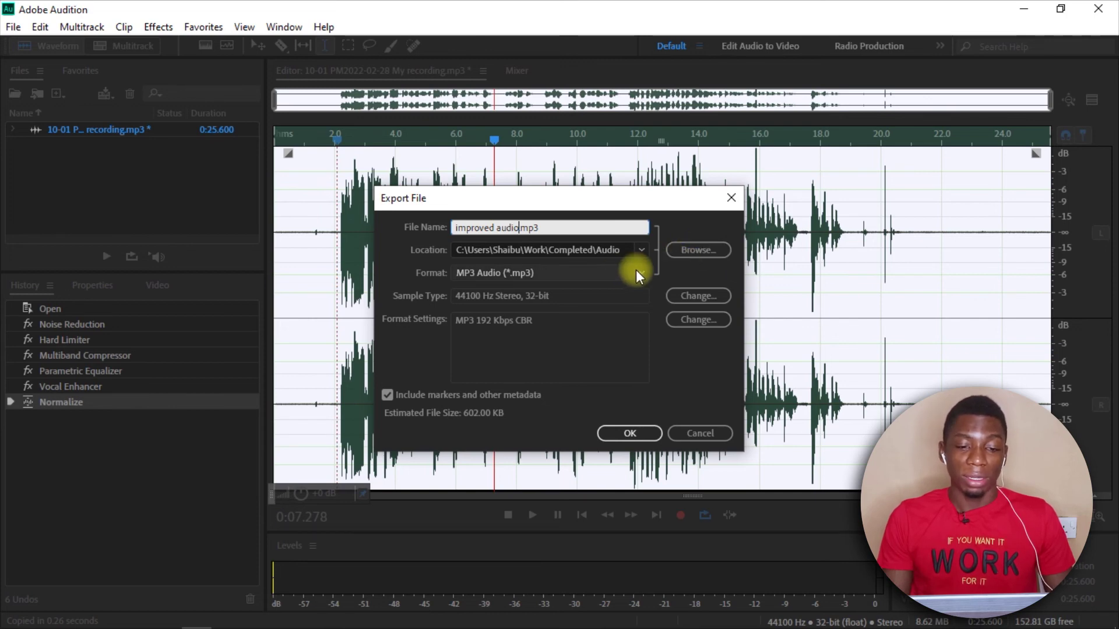
click(588, 275)
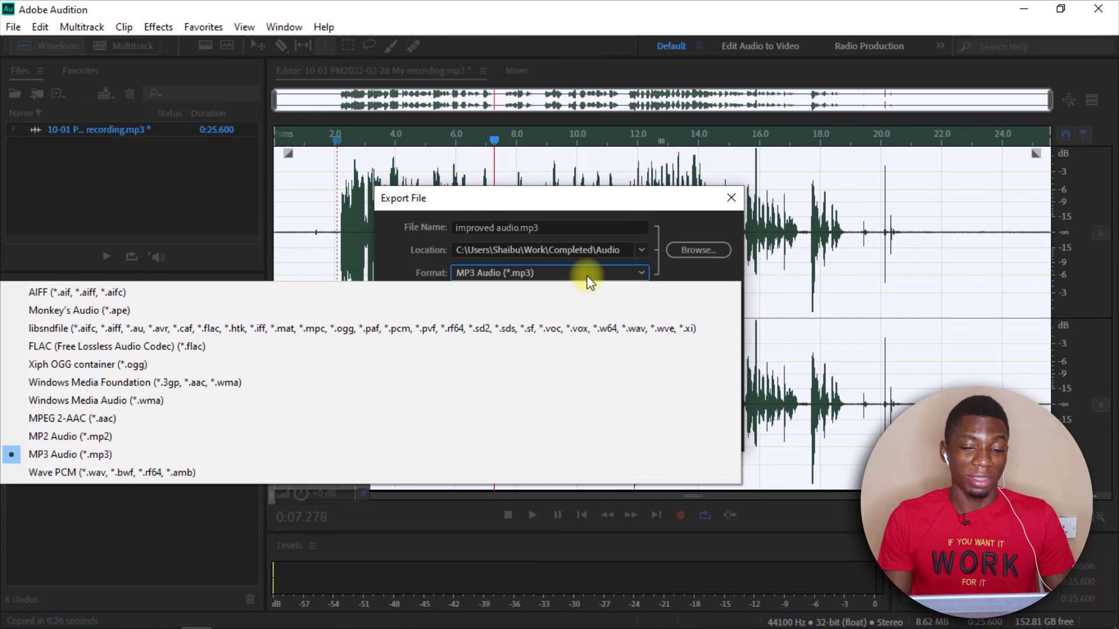
click(587, 276)
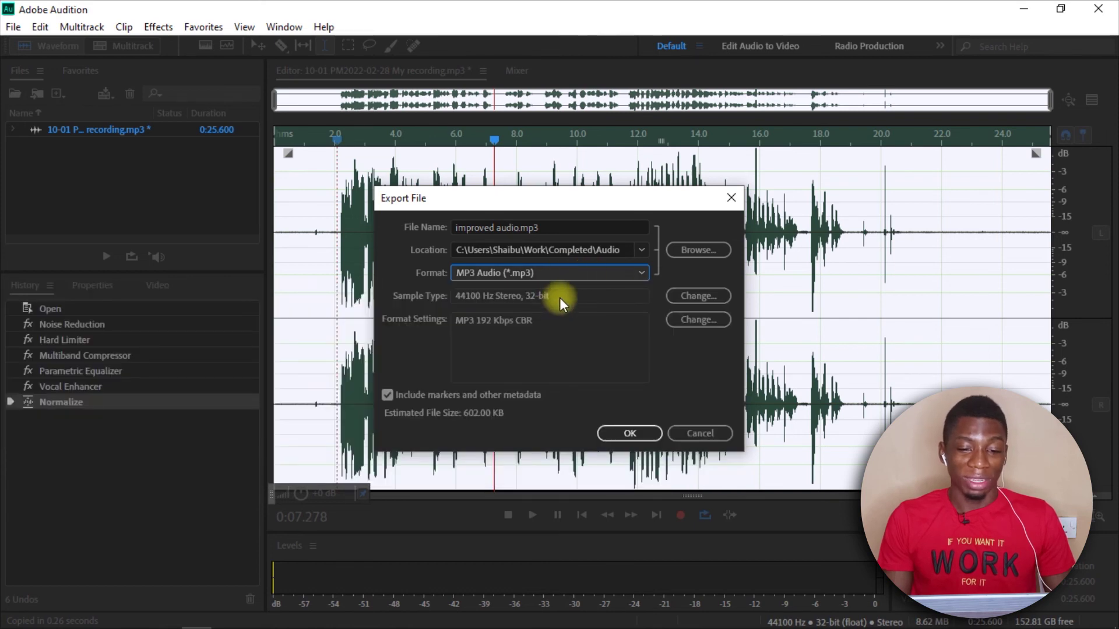
click(567, 347)
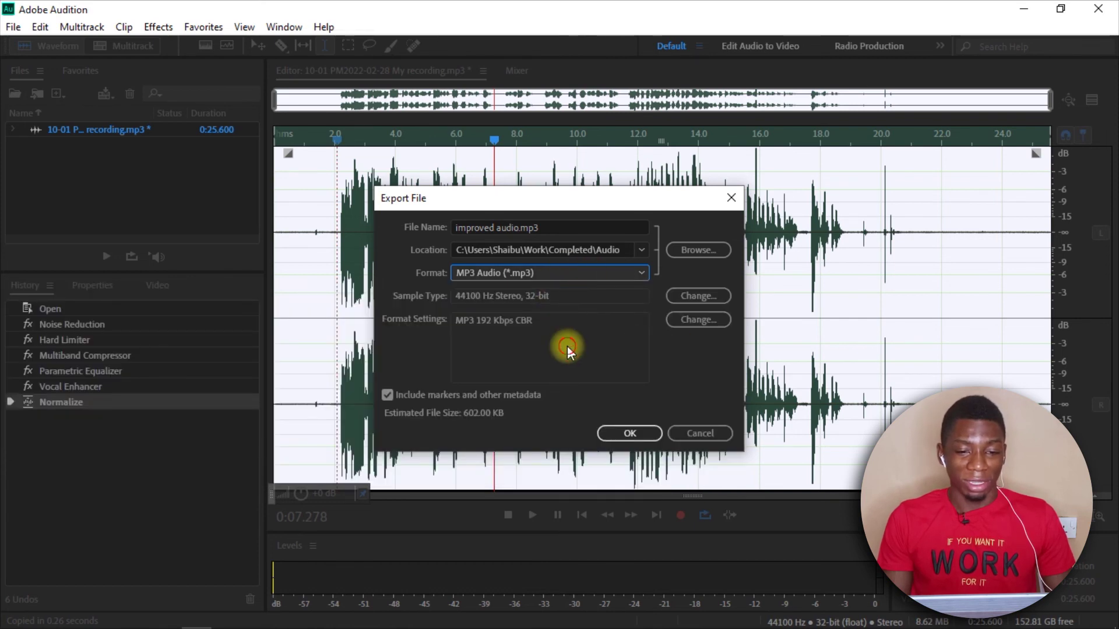
click(633, 433)
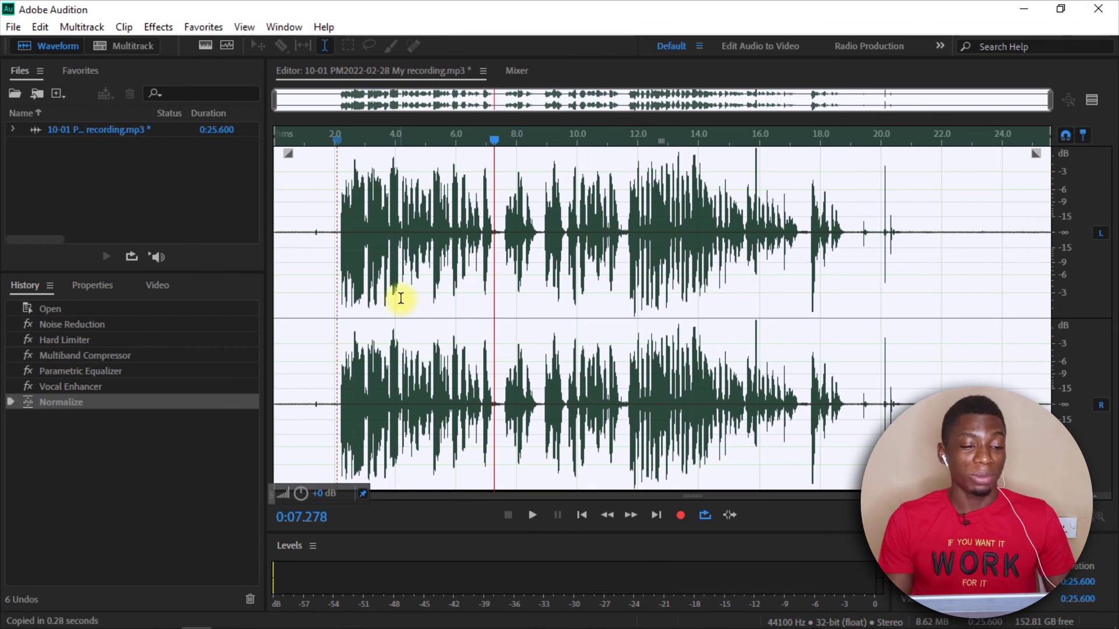
click(99, 432)
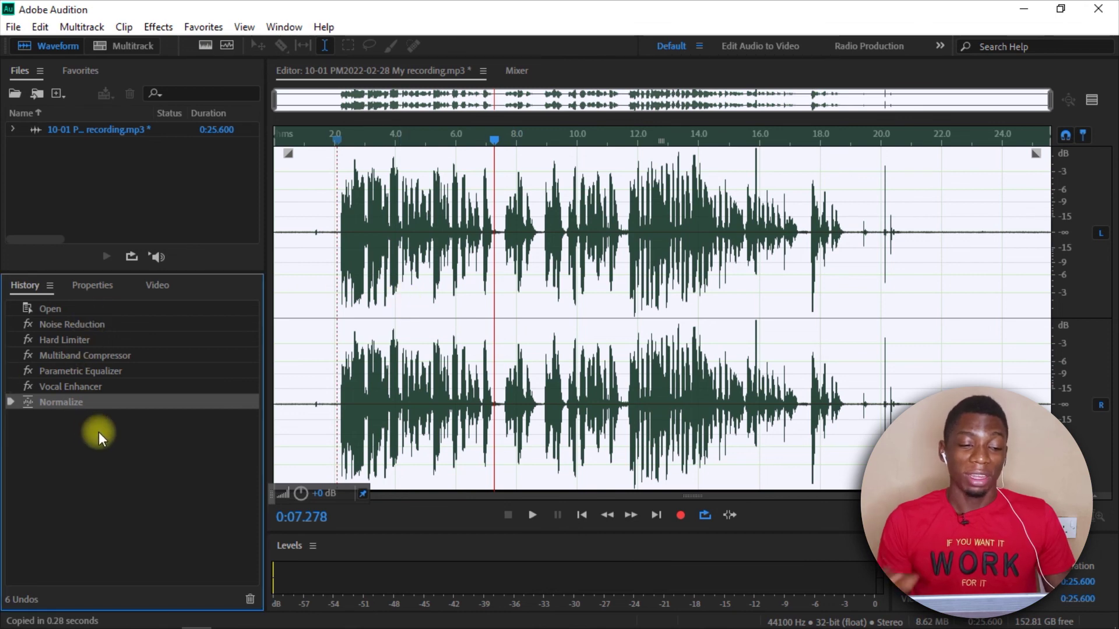